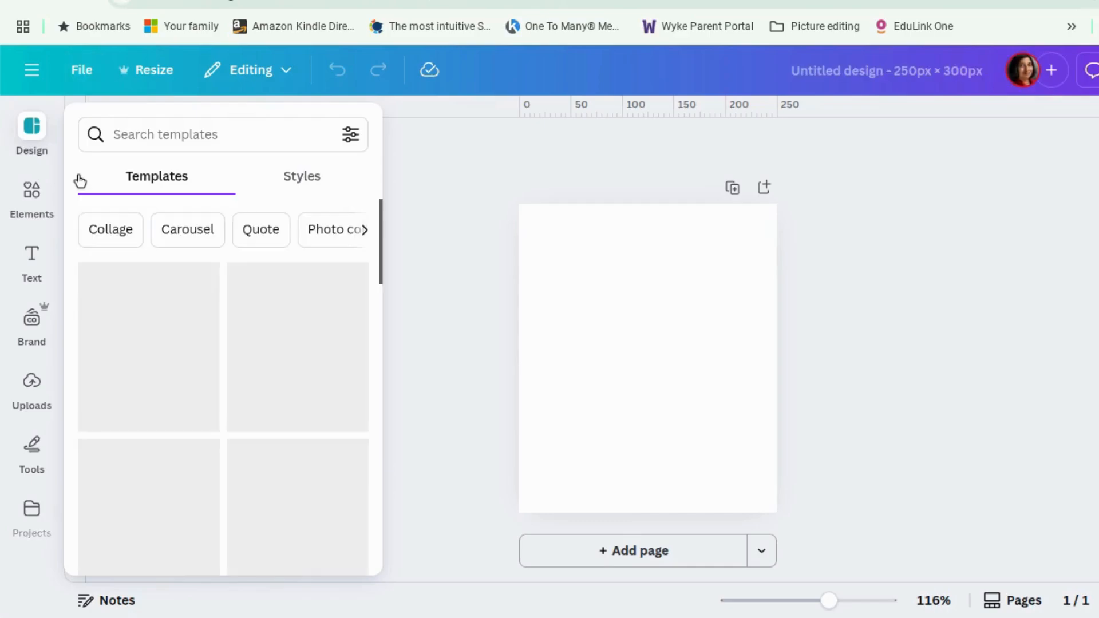
Search the uploads for "twbia" and add the book mockup image to the page.
click(39, 386)
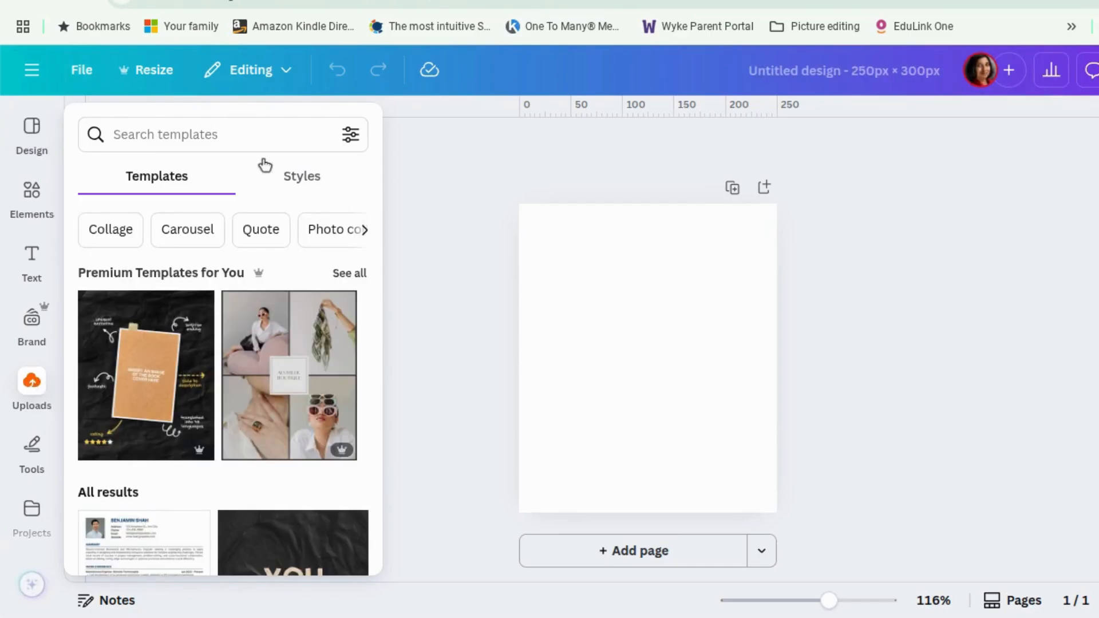
click(214, 122)
text(twbau)
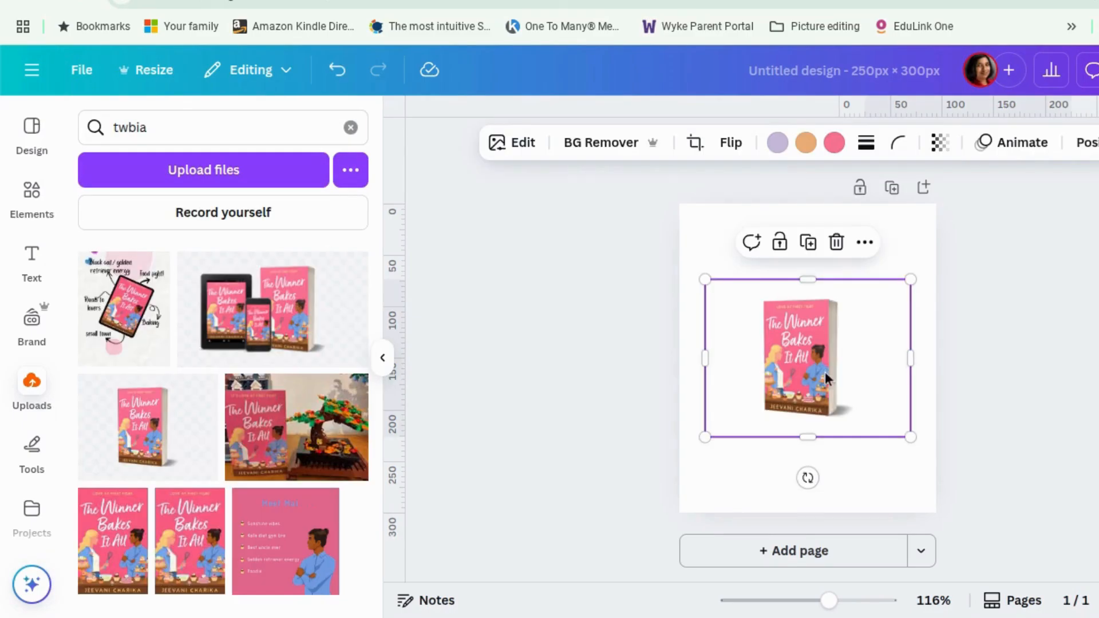
drag(826, 373, 767, 421)
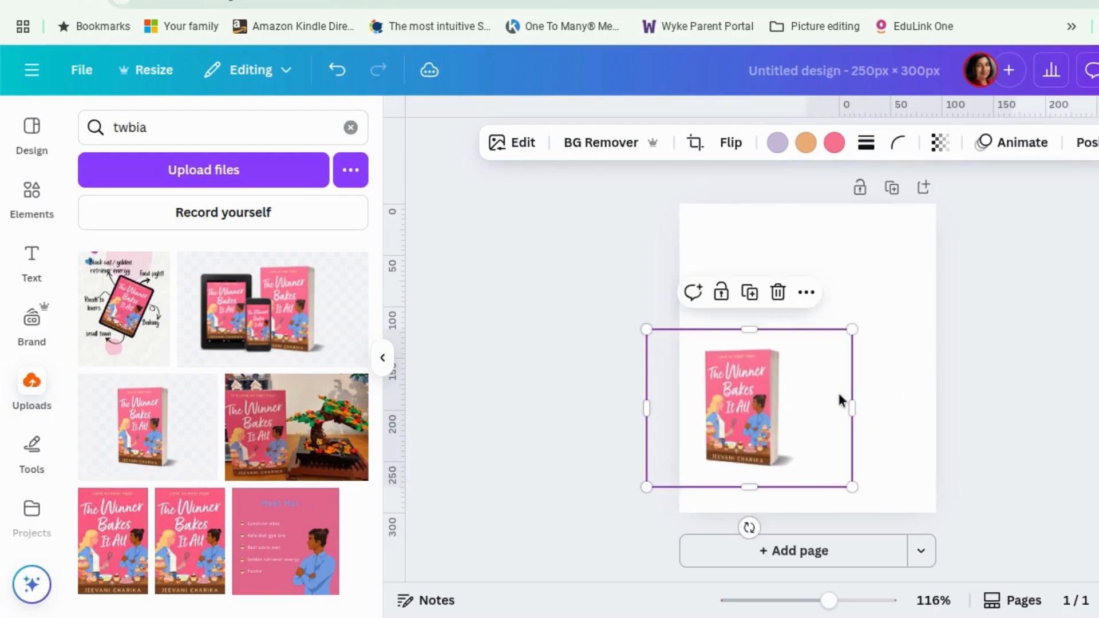
Enlarge the book image and shift it slightly left on the page.
drag(852, 330, 899, 293)
drag(769, 404, 746, 399)
click(1035, 340)
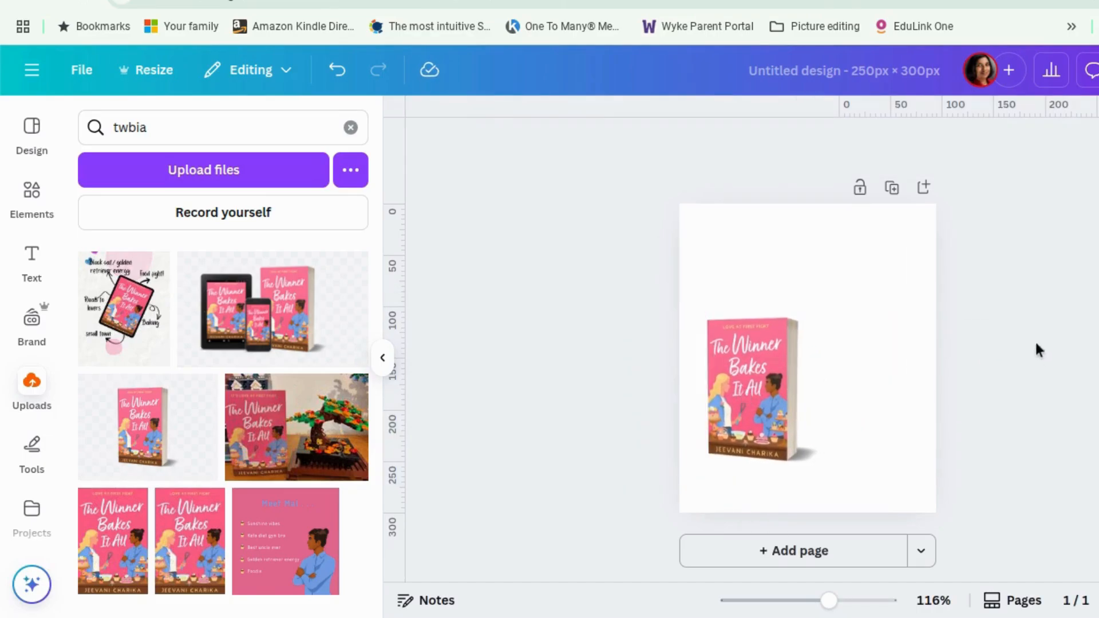
Browse the full set of default solid colours for the page background.
click(867, 240)
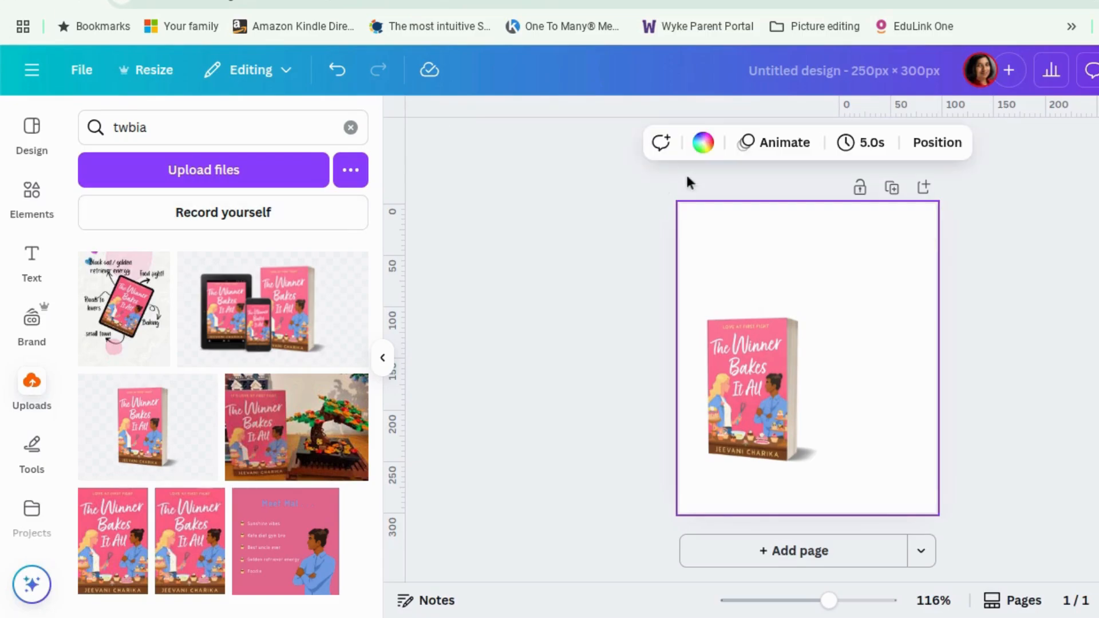
click(694, 152)
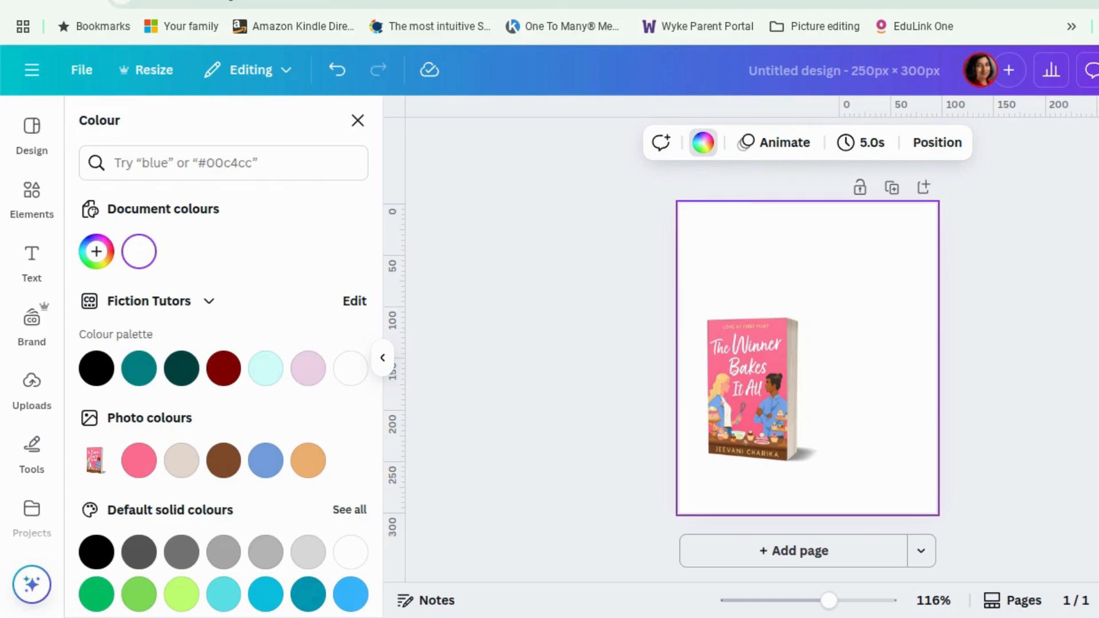
scroll(277, 374, down, 3)
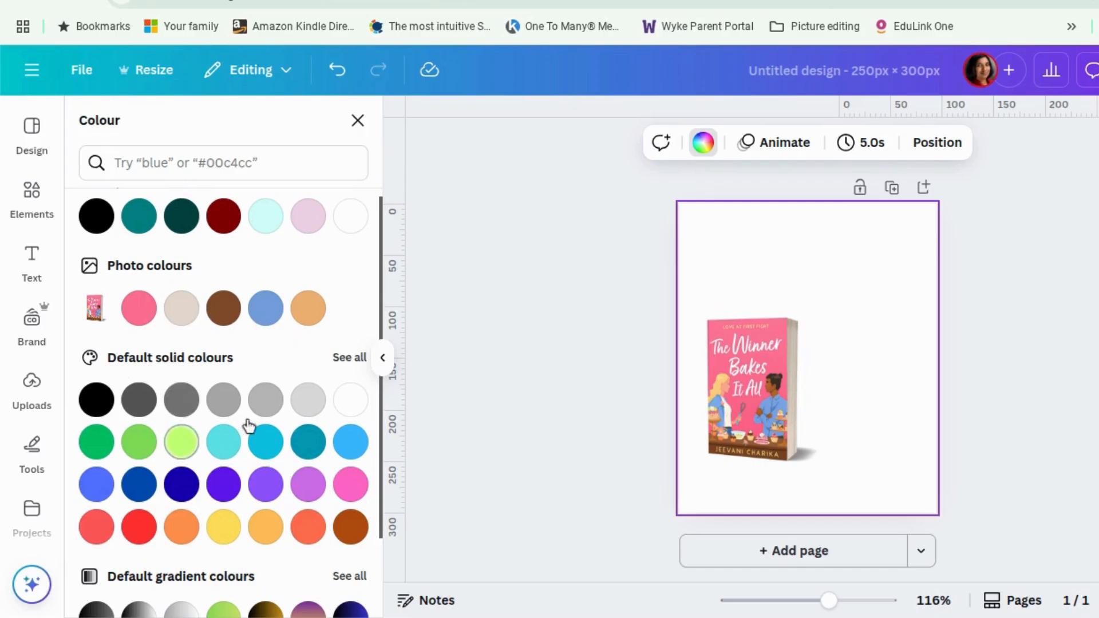
click(363, 359)
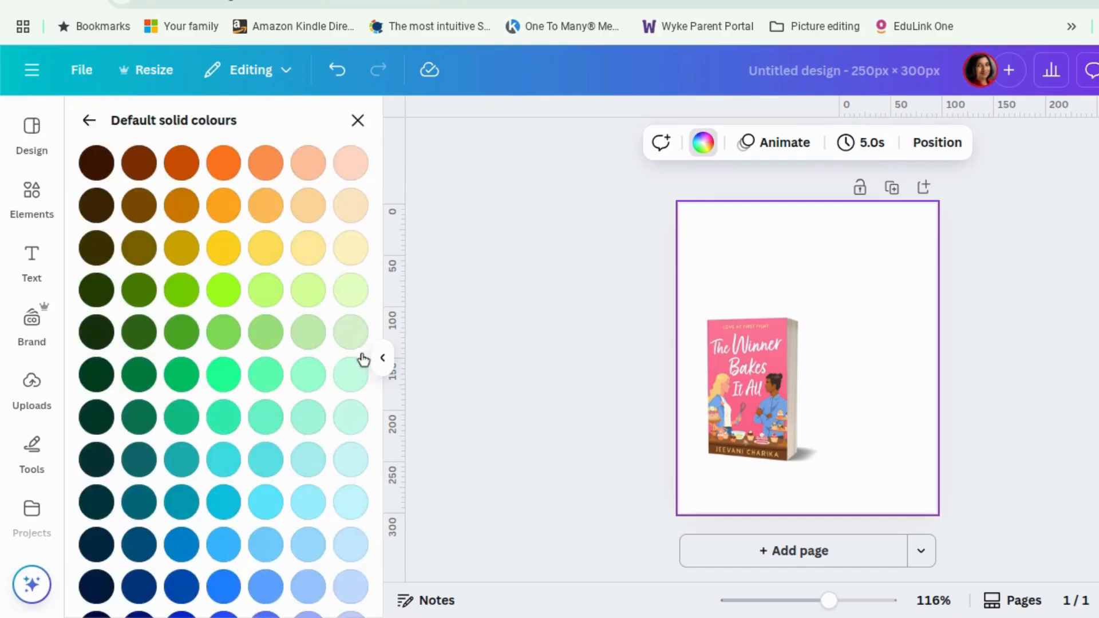
scroll(338, 288, down, 5)
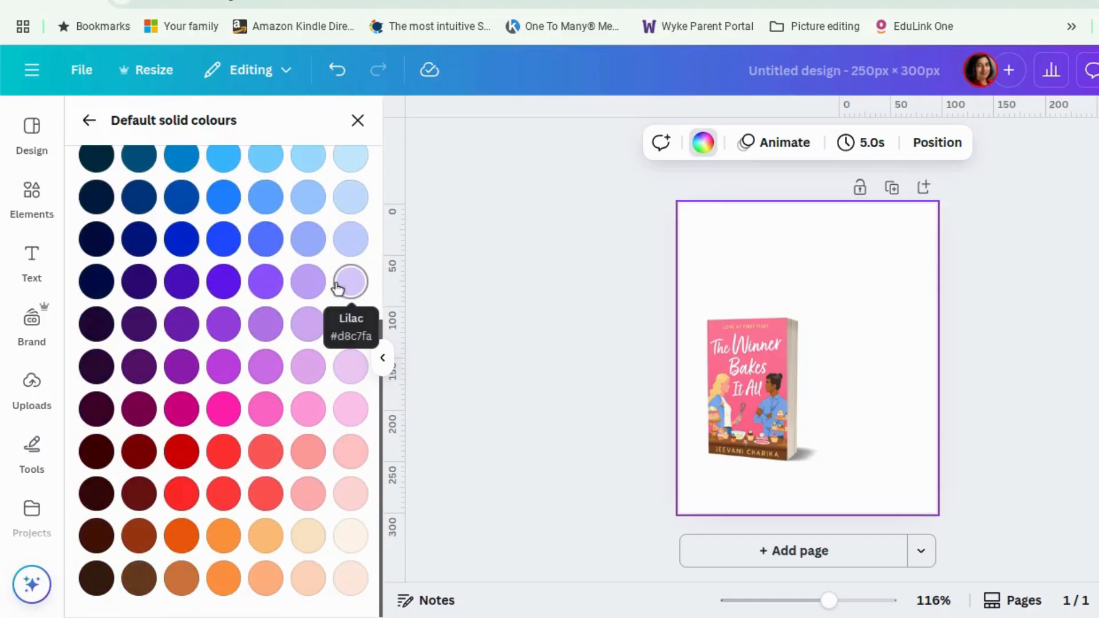
click(357, 120)
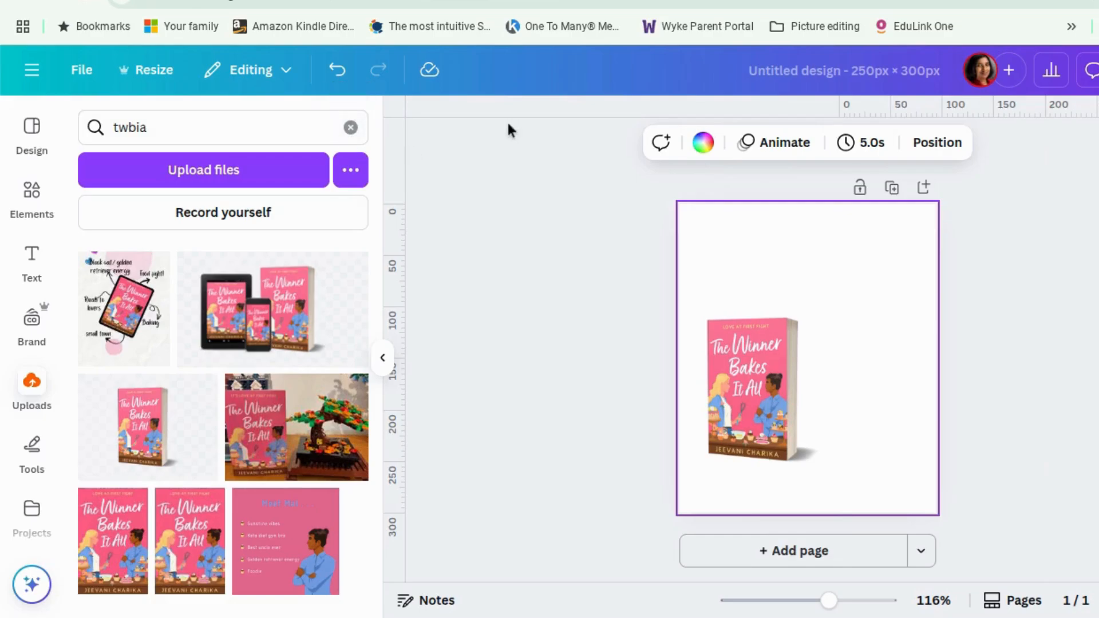
Apply the pink-to-yellow default gradient as the page background colour.
click(703, 143)
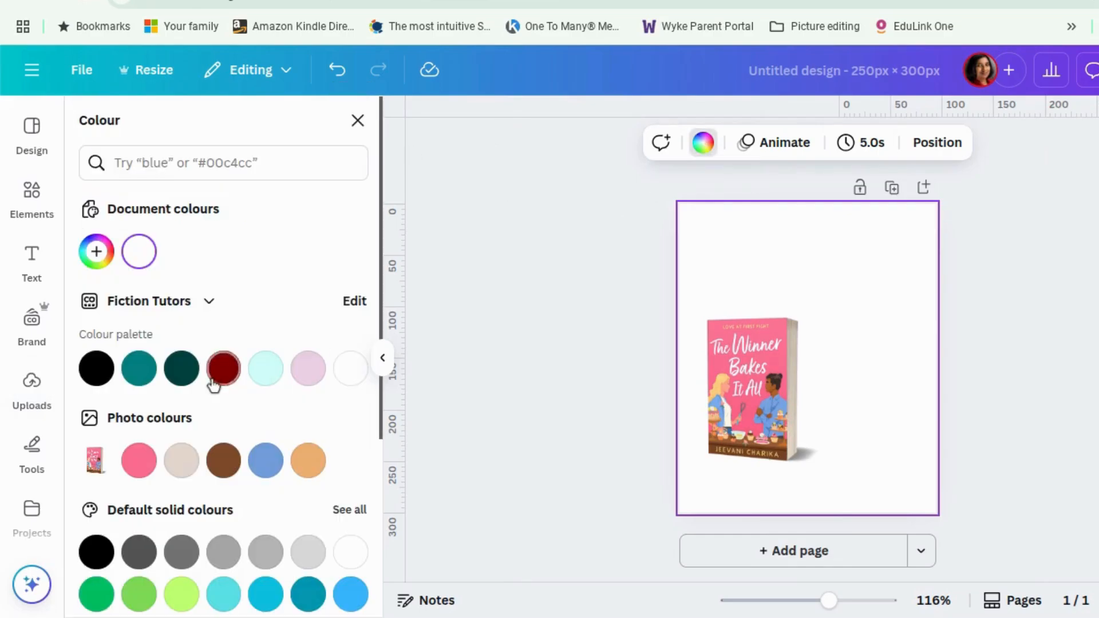
scroll(221, 383, down, 4)
scroll(222, 384, down, 1)
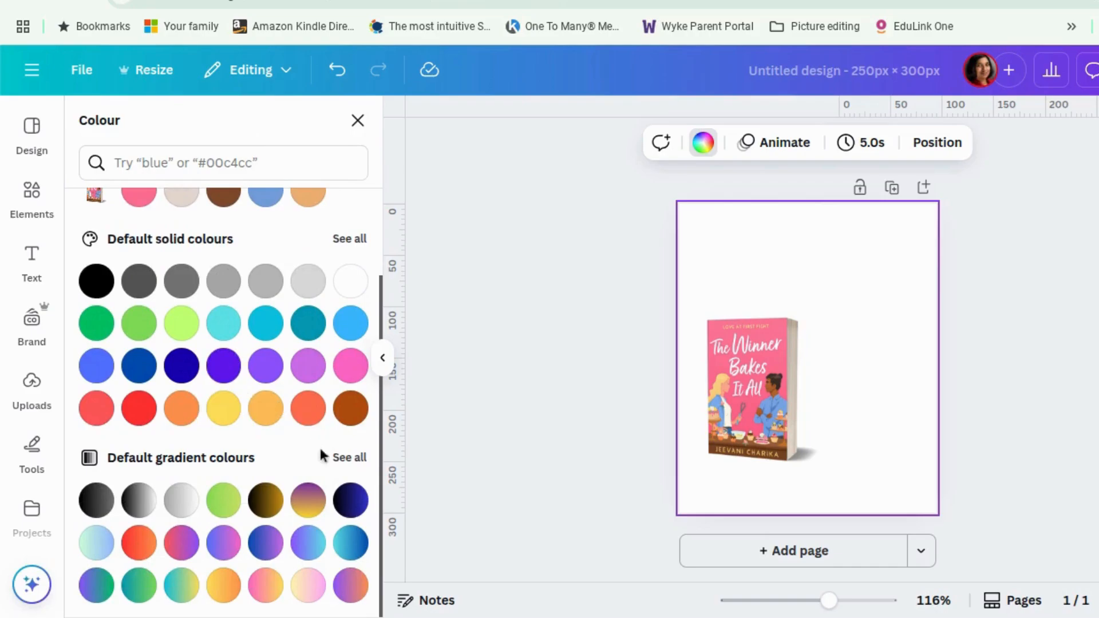
click(359, 458)
scroll(355, 438, down, 4)
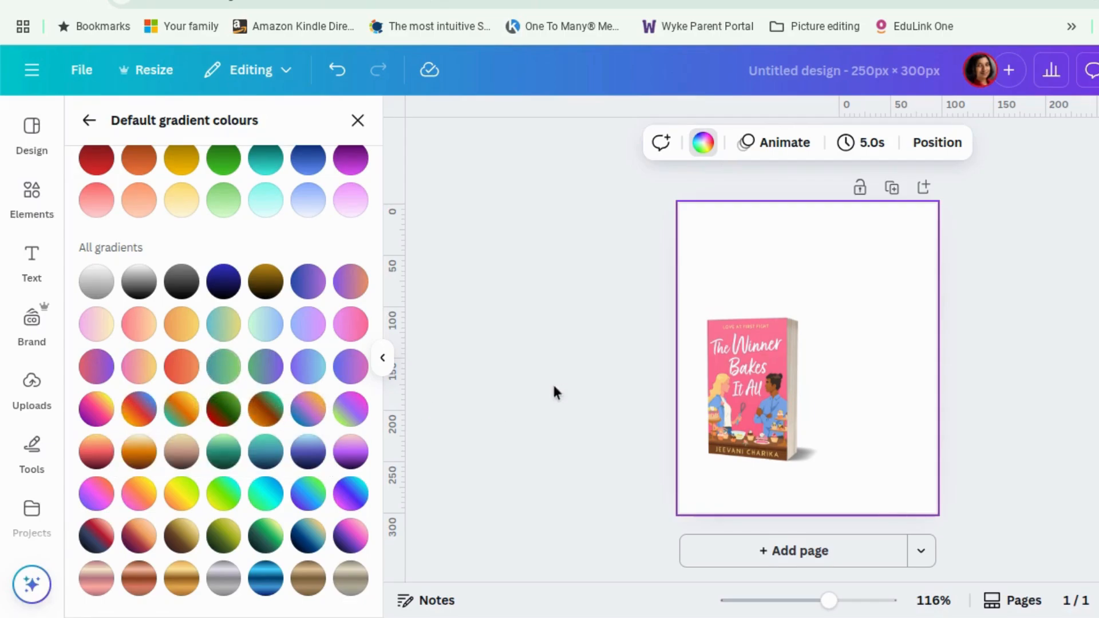
click(102, 331)
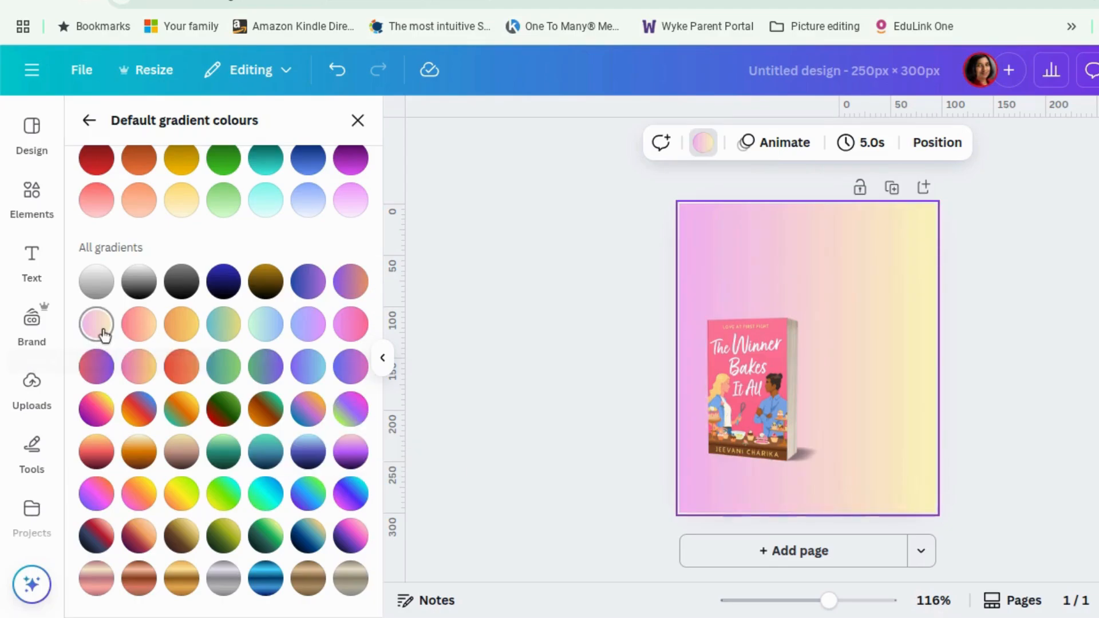
Reverse the background gradient's colour order and switch it to the diagonal gradient style.
click(703, 144)
click(703, 145)
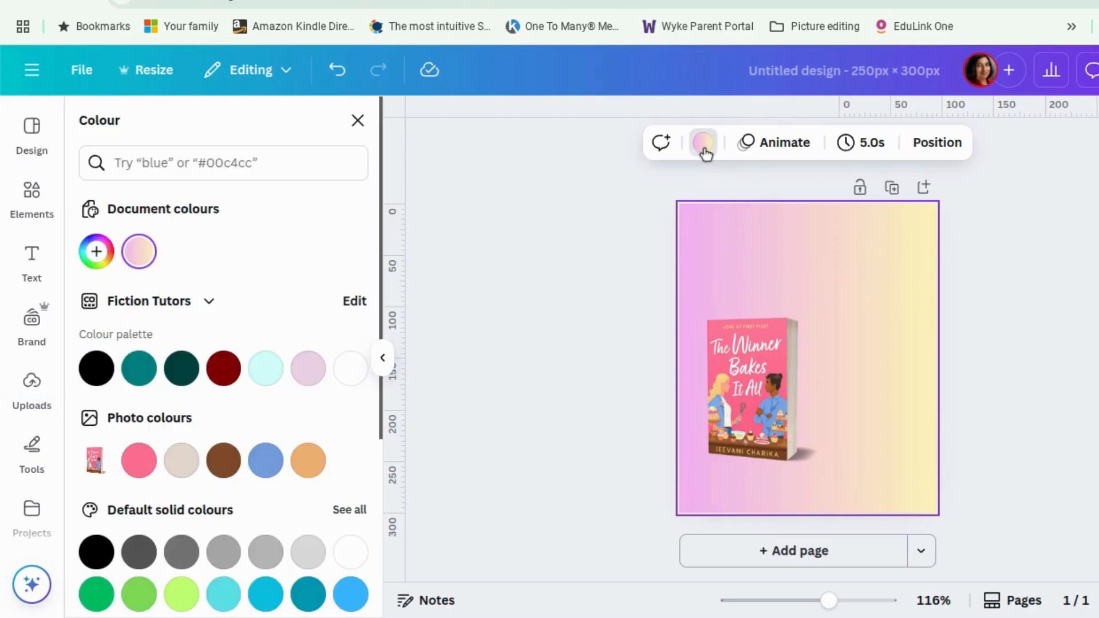
click(139, 252)
drag(110, 380, 184, 381)
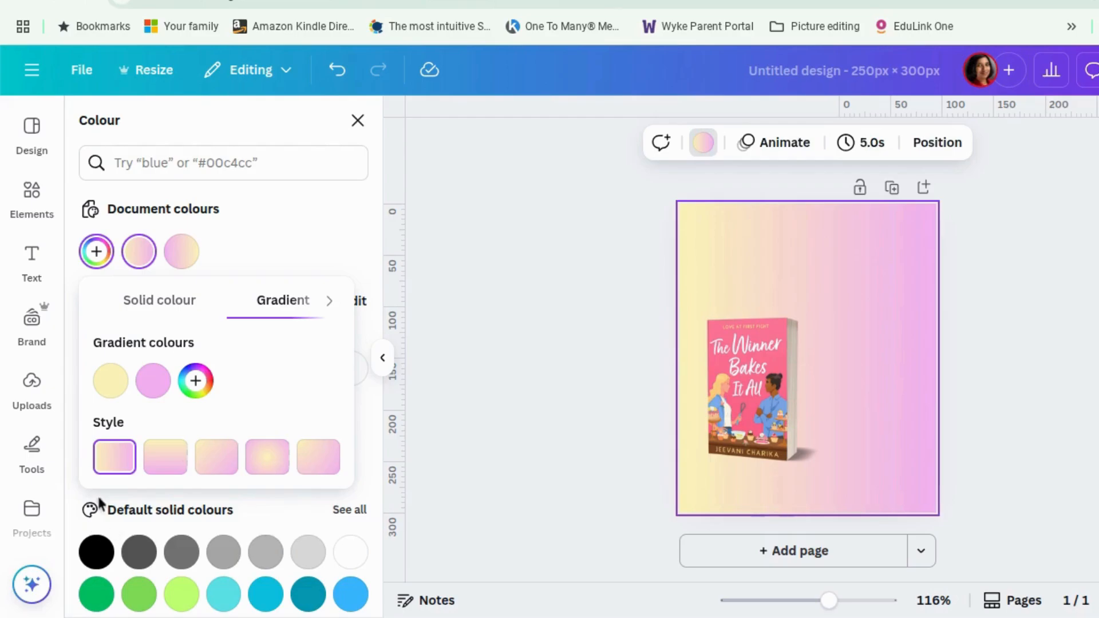
click(217, 458)
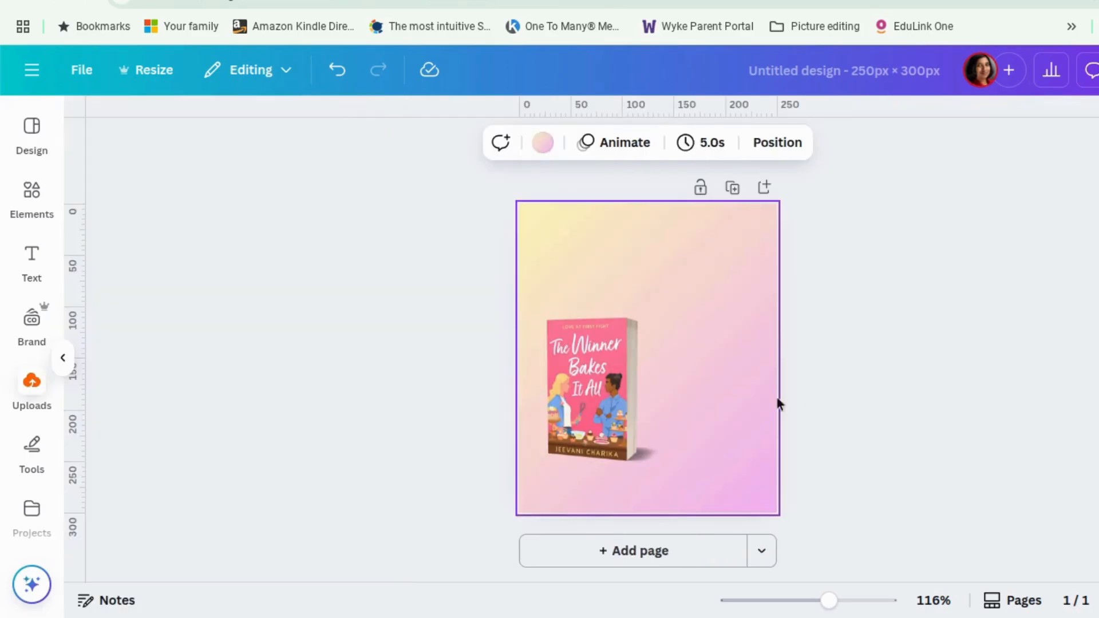
Move the book image slightly lower on the page.
drag(776, 397, 769, 424)
click(1002, 369)
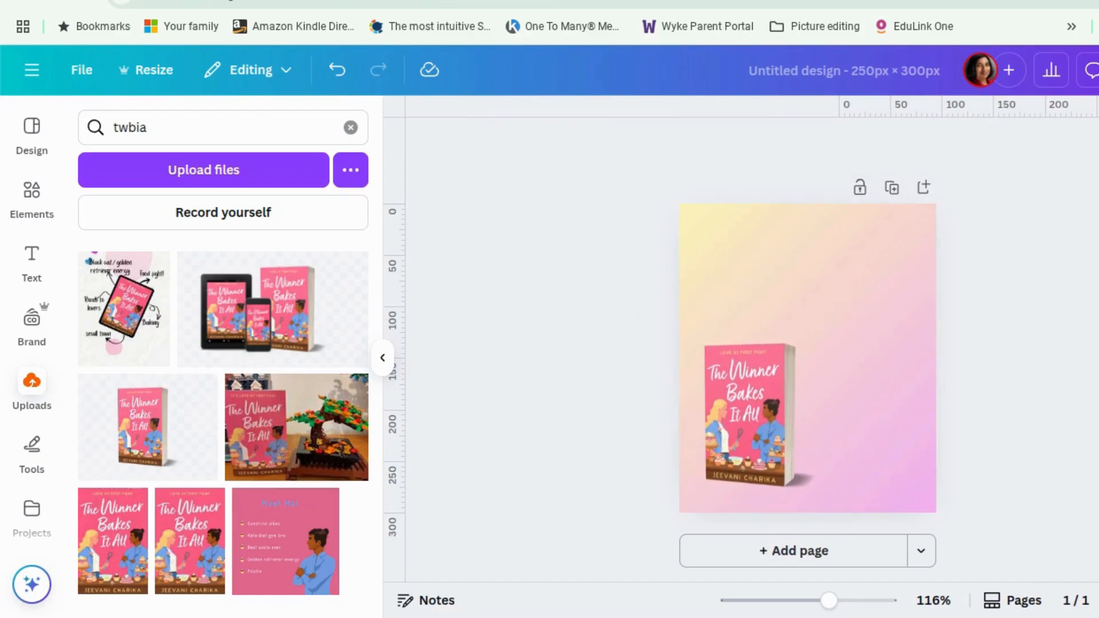
Add a subheading reading "99p for a limited time only" and place it, wrapped, in the page's upper right.
click(32, 269)
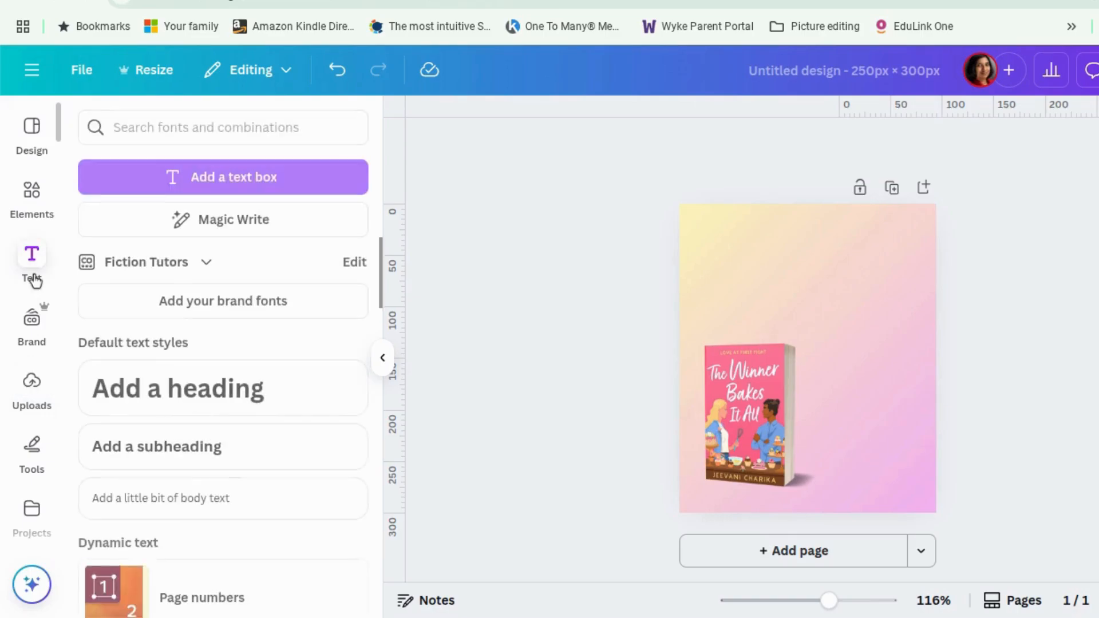
click(270, 436)
text(99p)
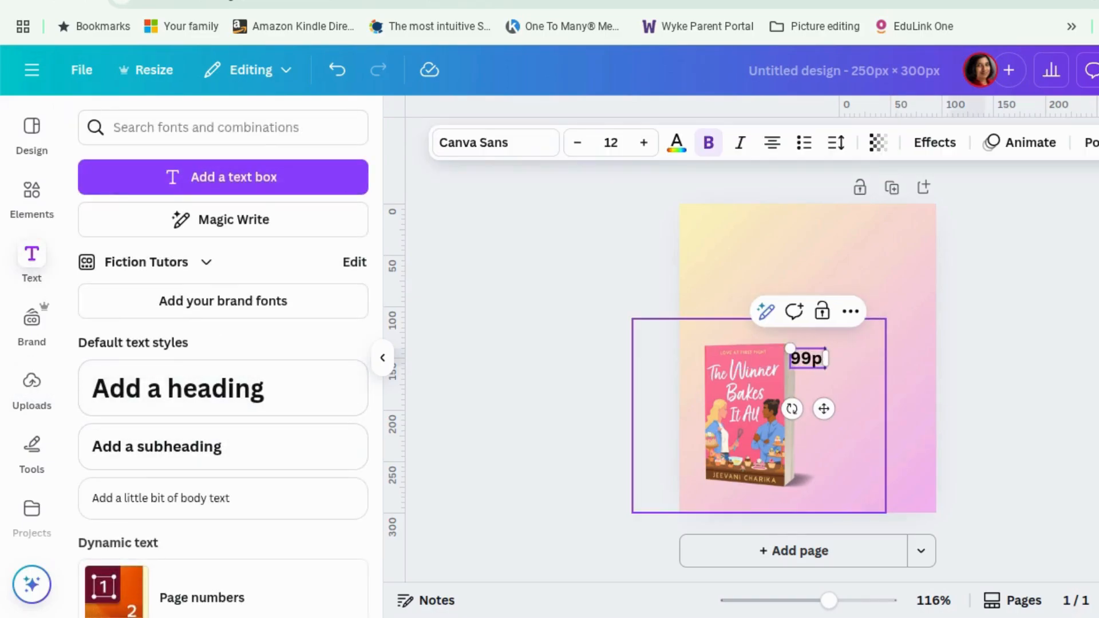
text( for a limited)
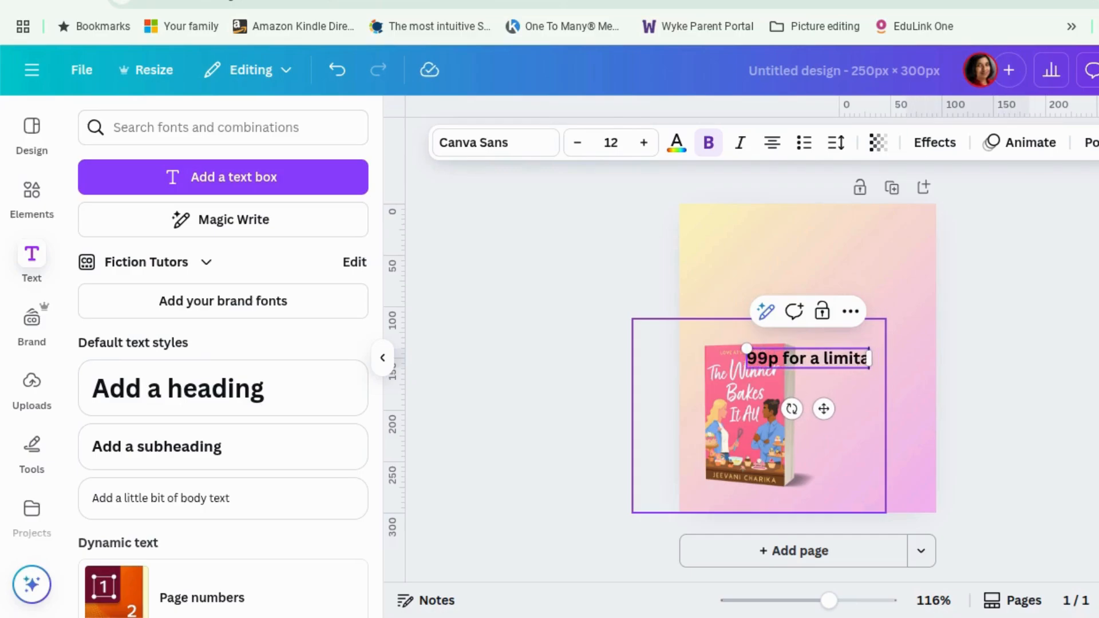
text( time)
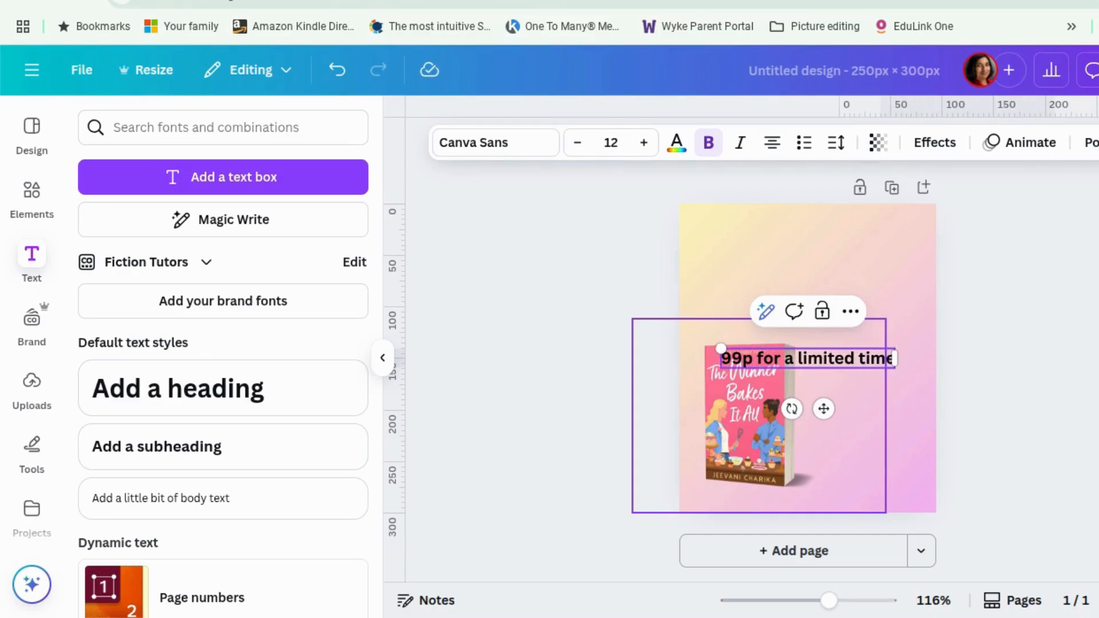
text( only)
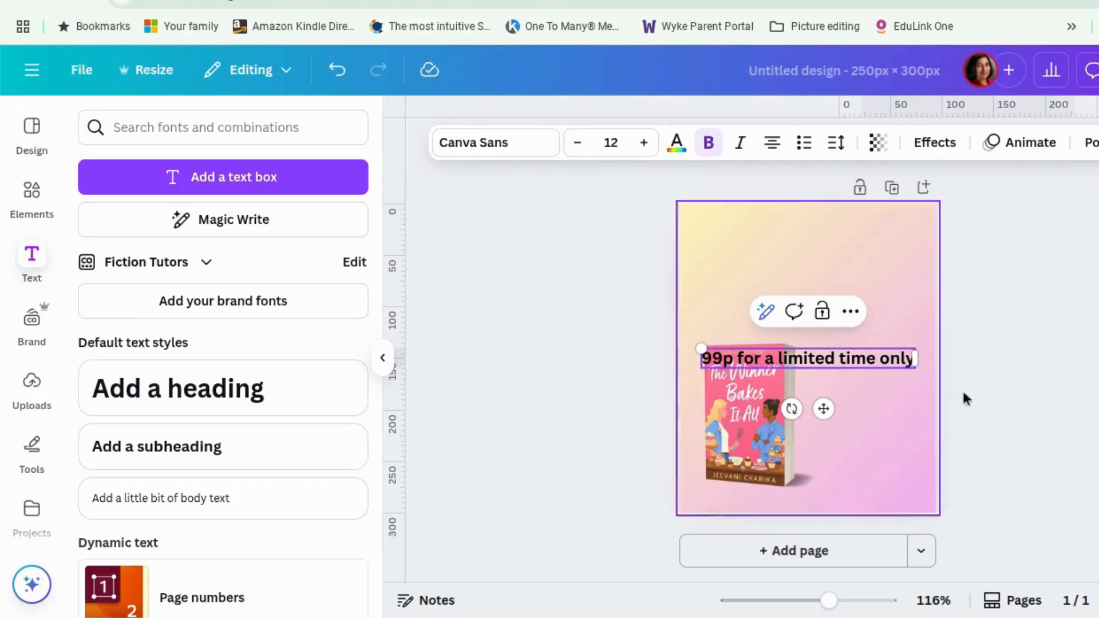
drag(918, 360, 891, 273)
click(969, 409)
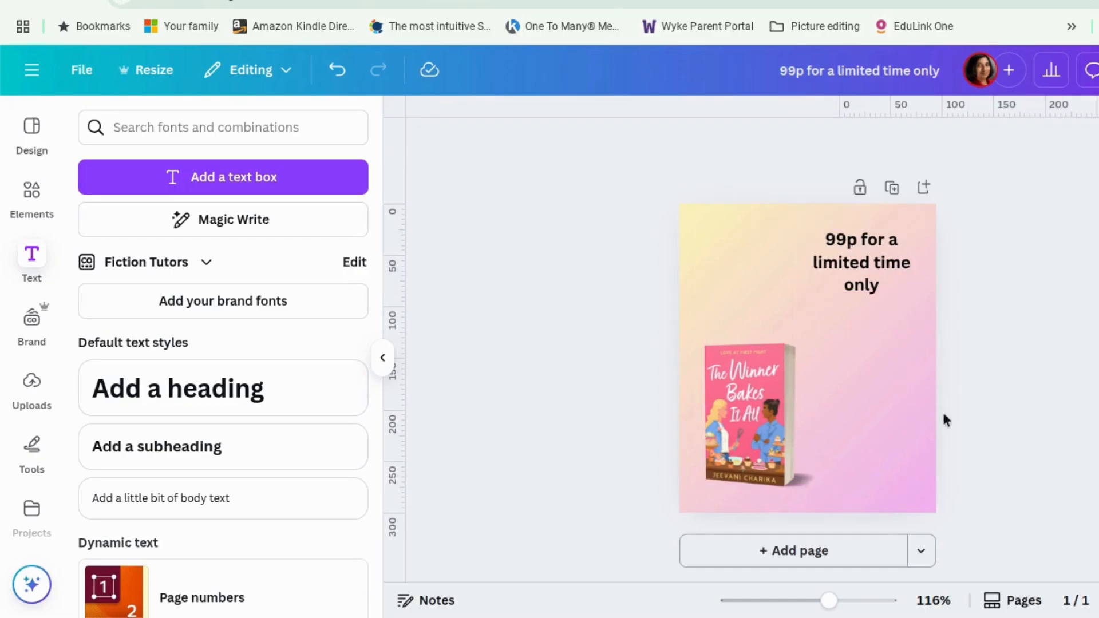
Paste the text "Delightfully warm and cosy" onto the page, wrapped in quotation marks.
text(Delightfully warm and cosy)
text(')
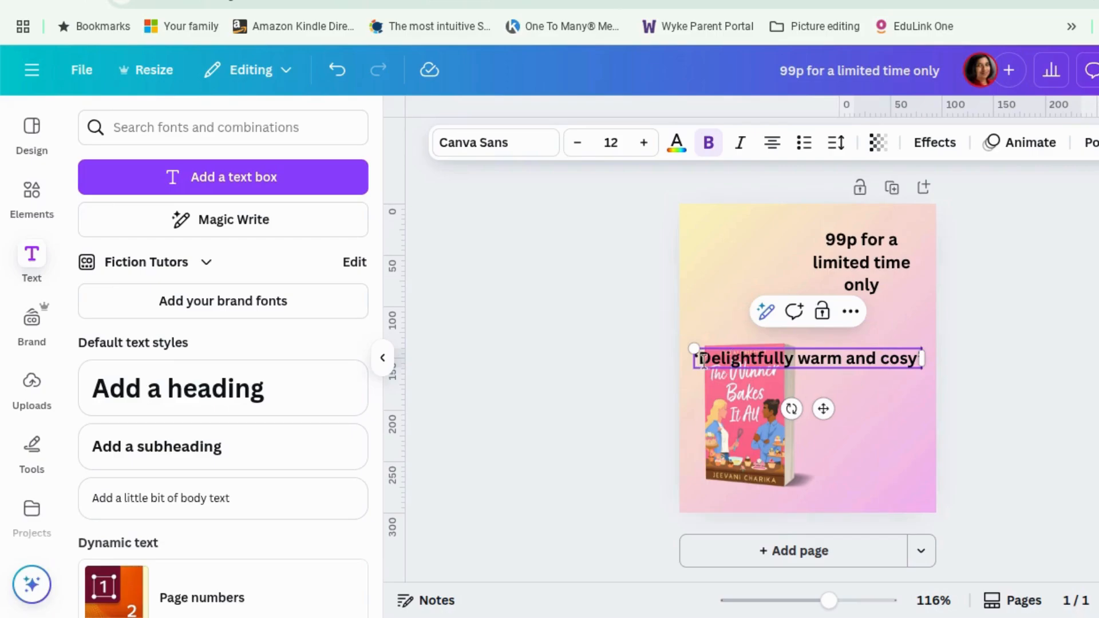
click(833, 371)
Italicise the quote text and enlarge its box to font size 14.8.
drag(700, 359, 837, 362)
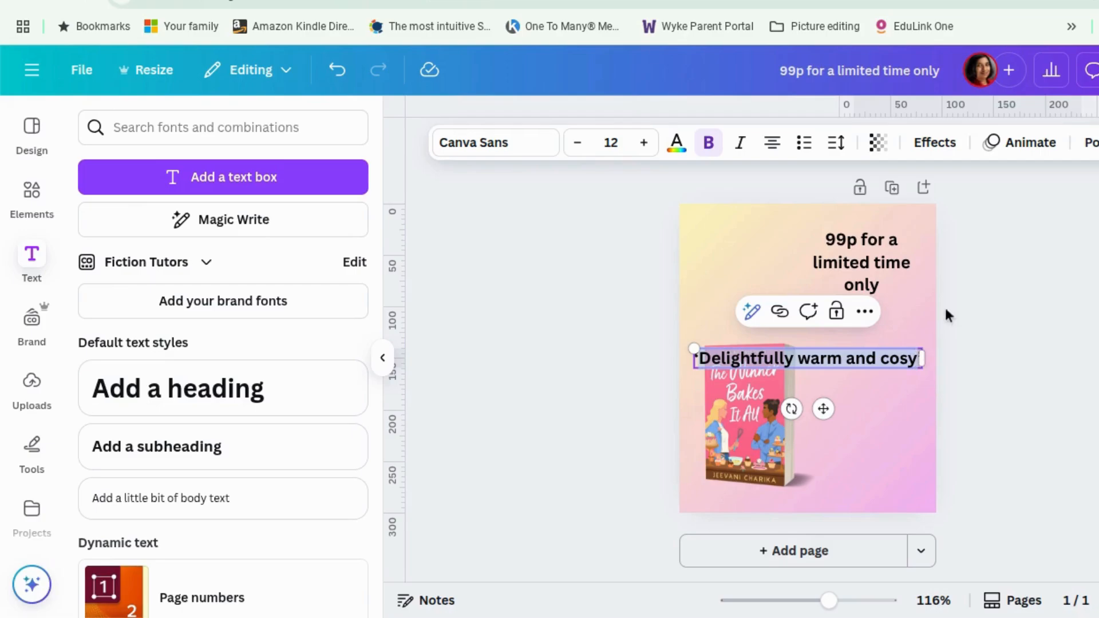
click(741, 143)
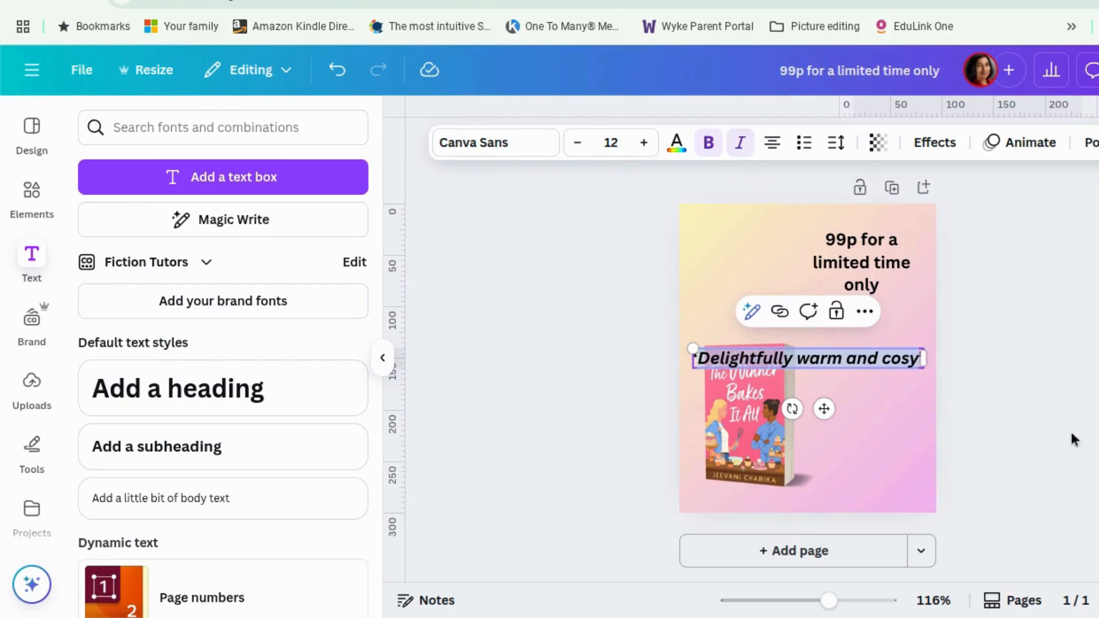
drag(922, 359, 937, 339)
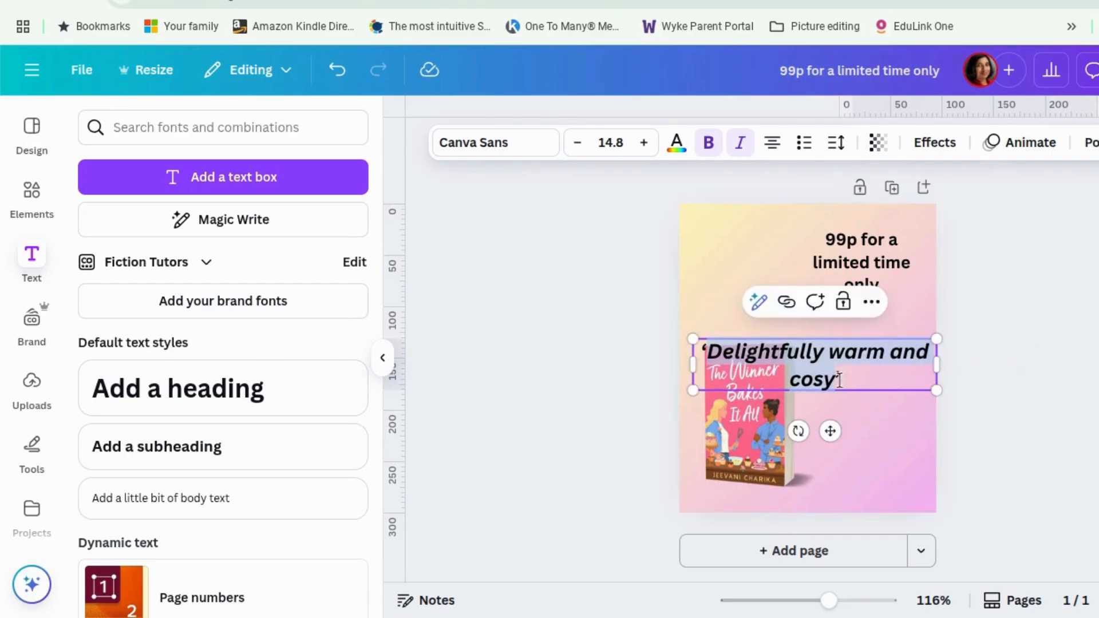
click(995, 429)
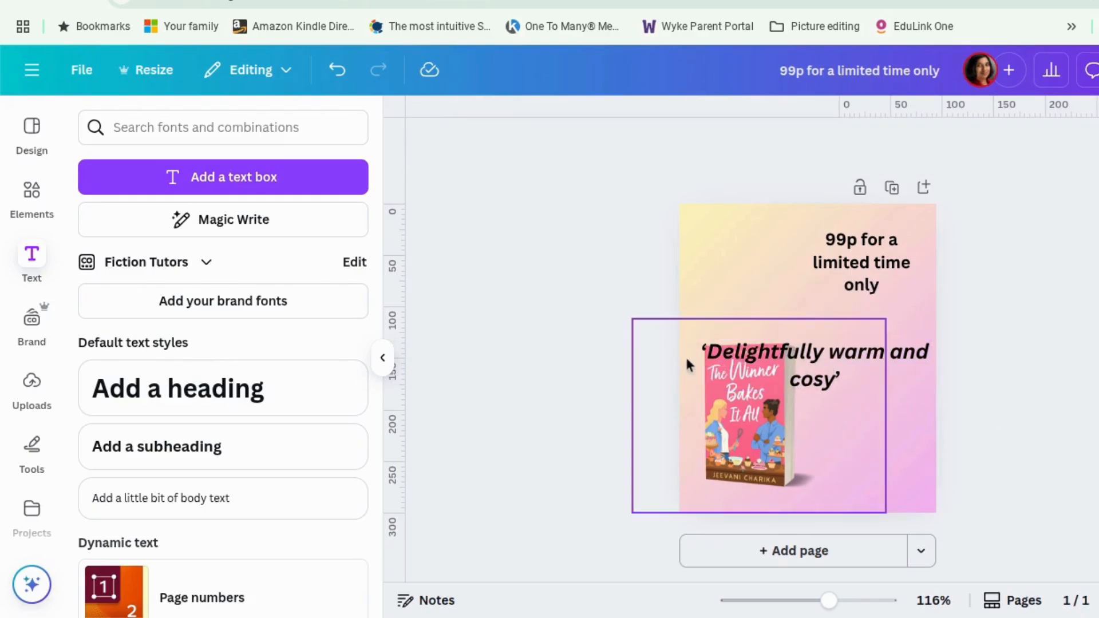
Move the price text to the upper left and fit the quote on two lines at the right above the book.
click(754, 368)
drag(693, 365, 777, 365)
drag(865, 261, 768, 252)
drag(882, 365, 846, 320)
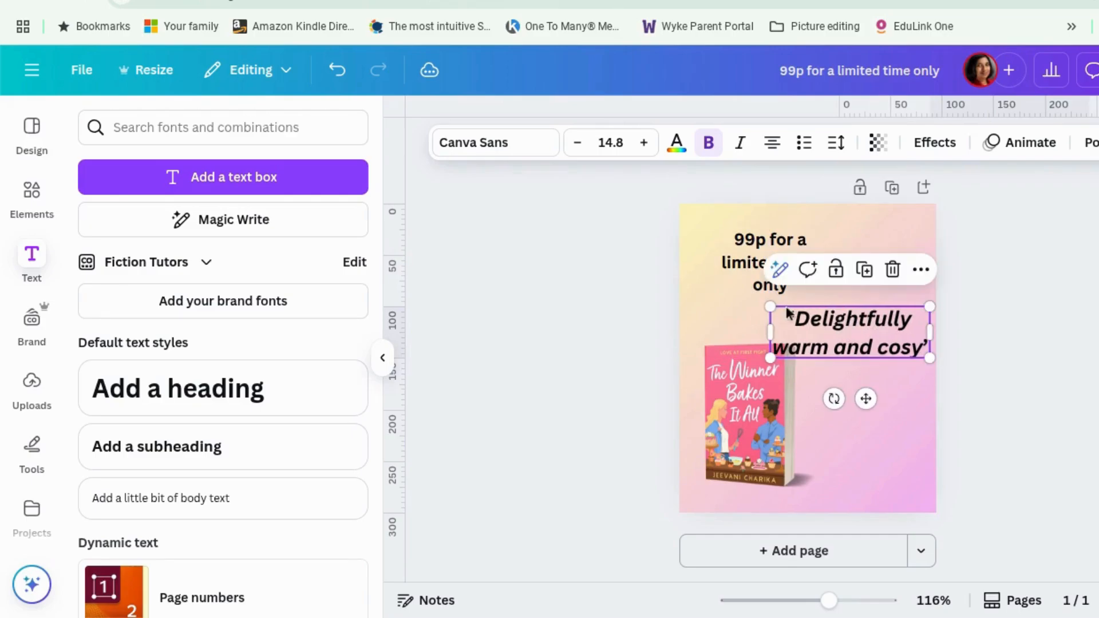
drag(772, 307, 792, 314)
click(962, 409)
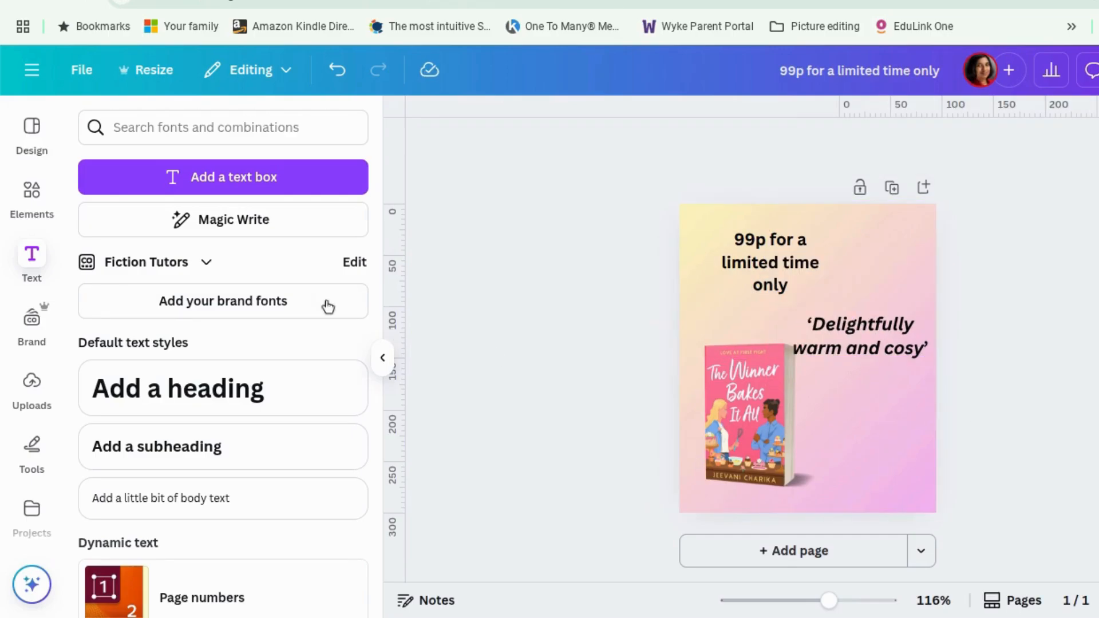
Add a square shape from Elements and set its corner rounding to 24.
click(40, 195)
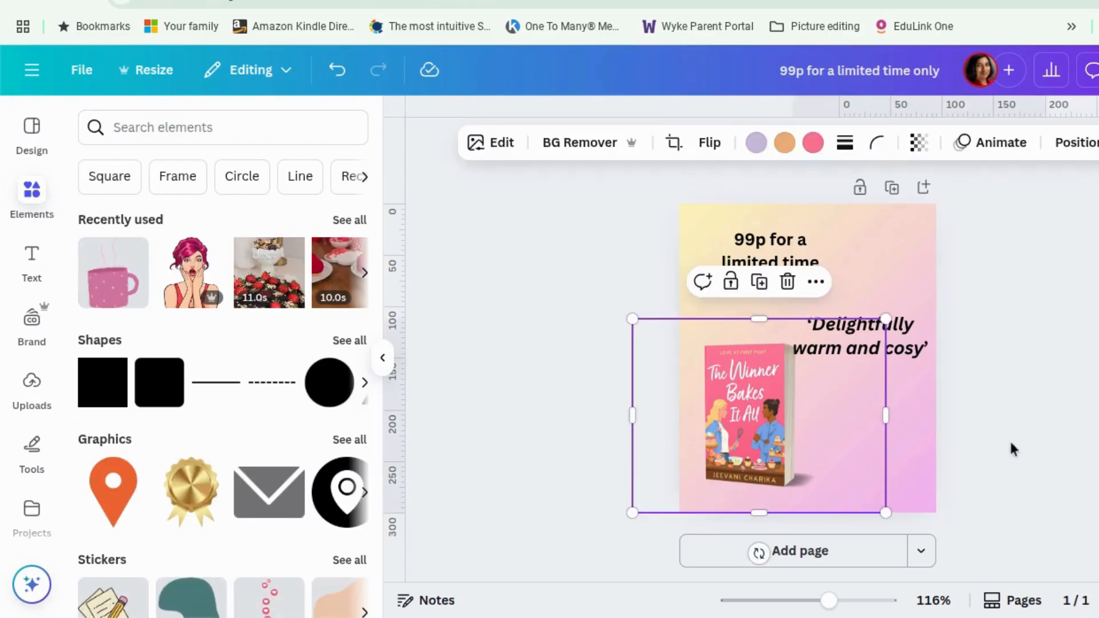
click(1013, 447)
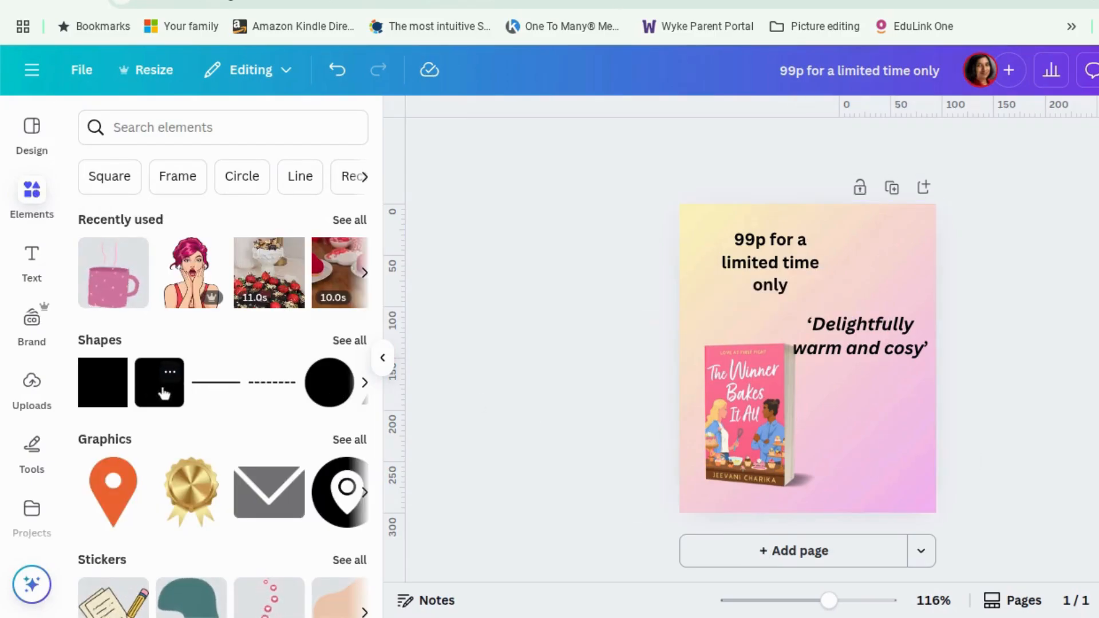
click(164, 394)
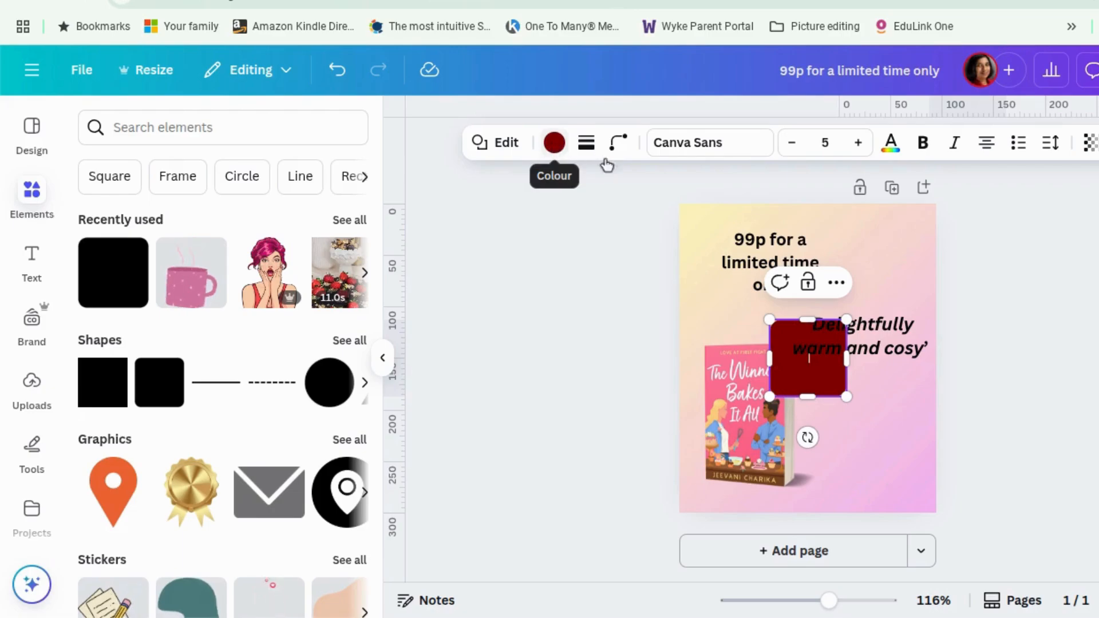
click(587, 146)
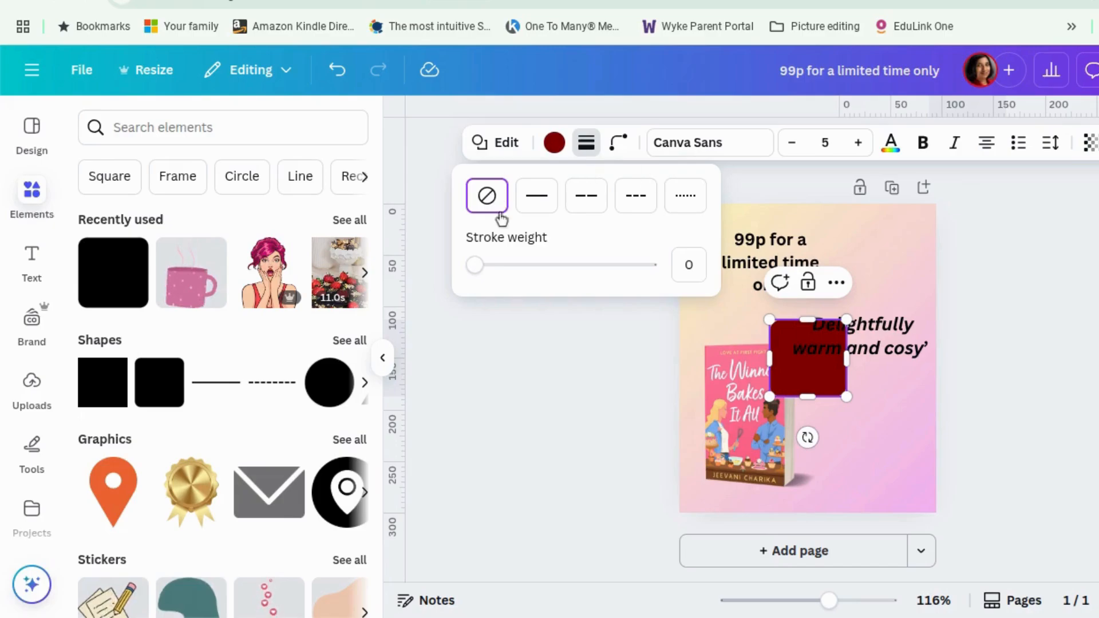
click(619, 145)
drag(545, 218, 560, 219)
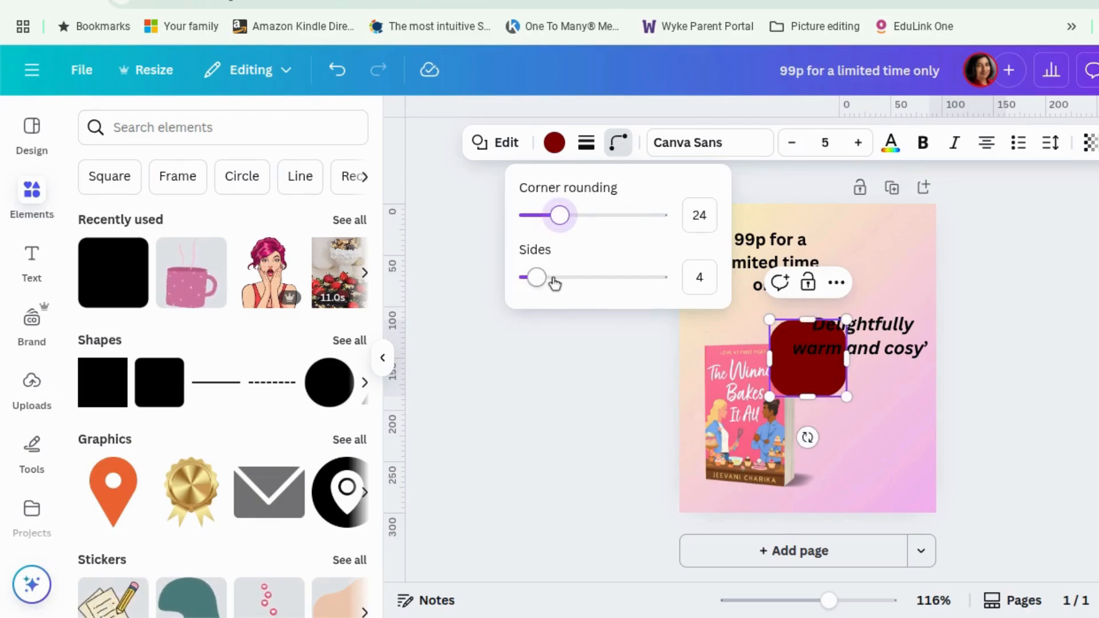
Set the square's corner rounding to 3, trying five sides before returning to four.
mouse_move(555, 281)
mouse_down()
mouse_move(584, 281)
mouse_move(545, 279)
mouse_up()
drag(560, 216, 525, 223)
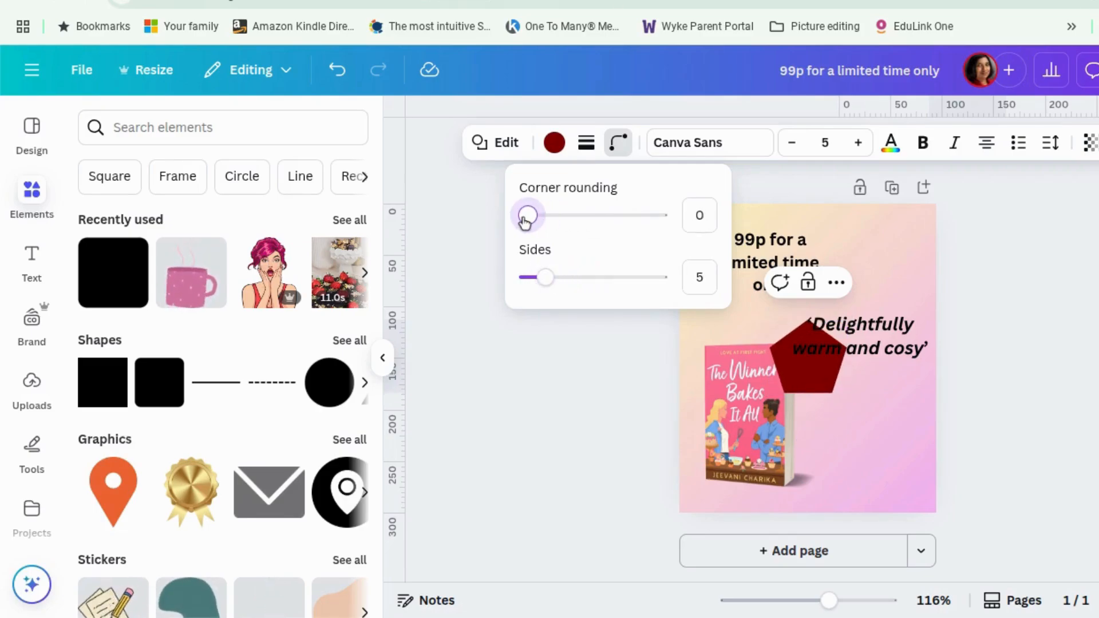
drag(533, 229, 532, 223)
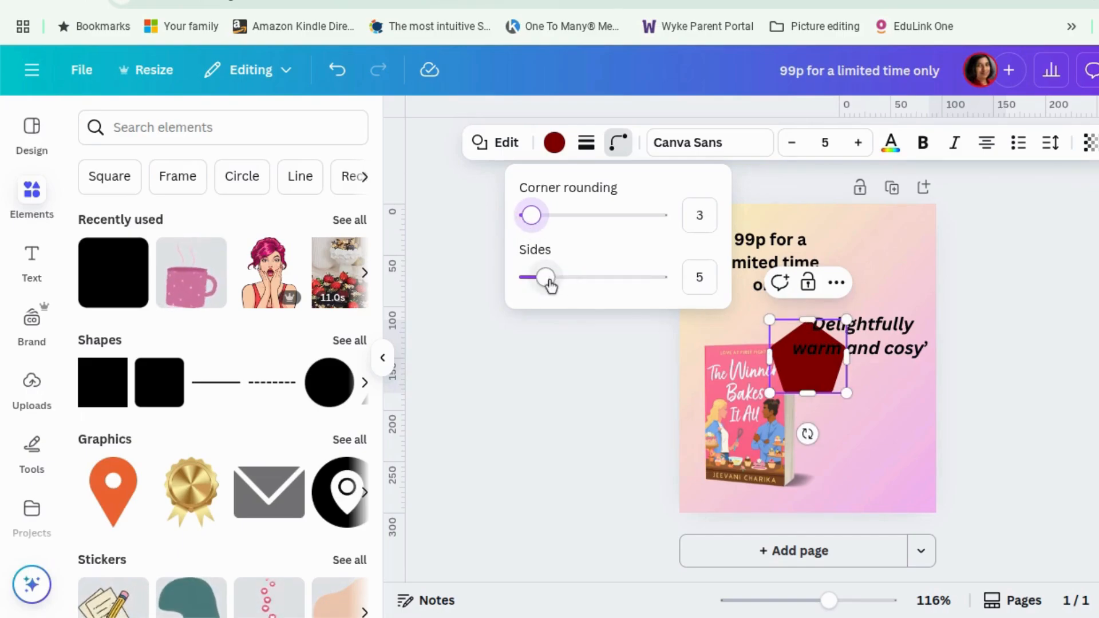
drag(538, 281, 537, 280)
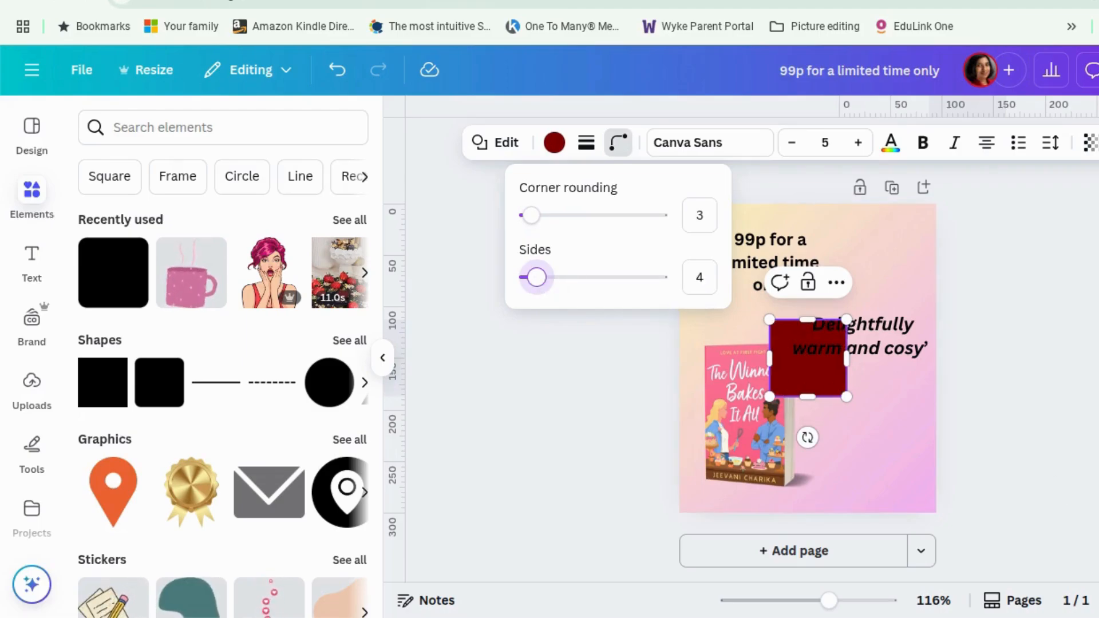
Stretch the shape into a wide rectangle and move it to the lower right beside the book.
click(825, 366)
drag(831, 374, 864, 419)
drag(793, 434, 805, 432)
click(1035, 461)
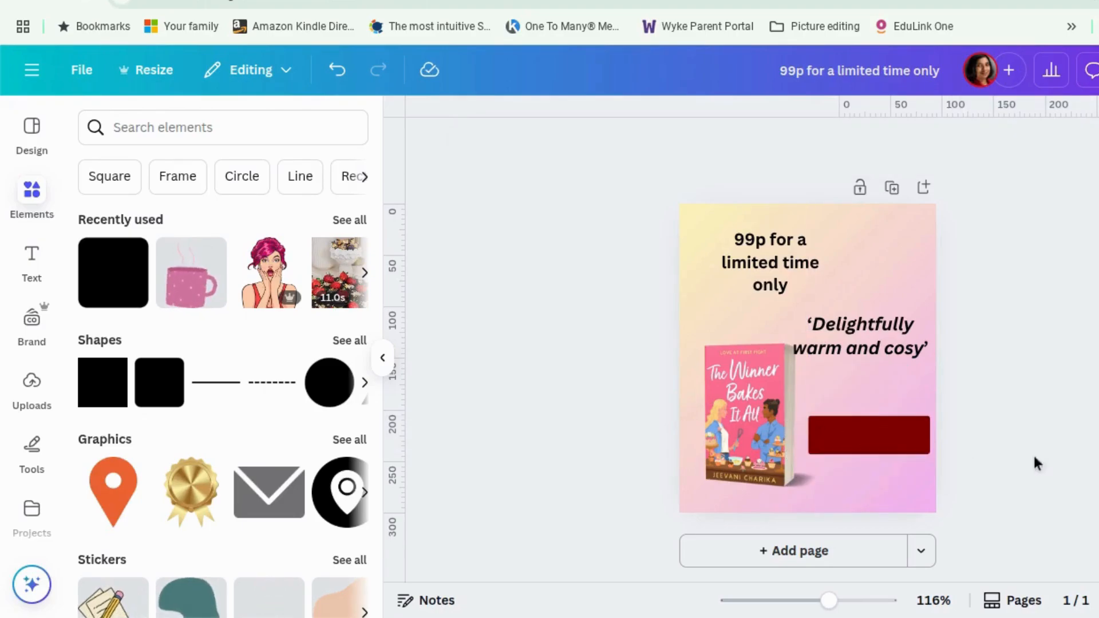
drag(875, 441, 871, 448)
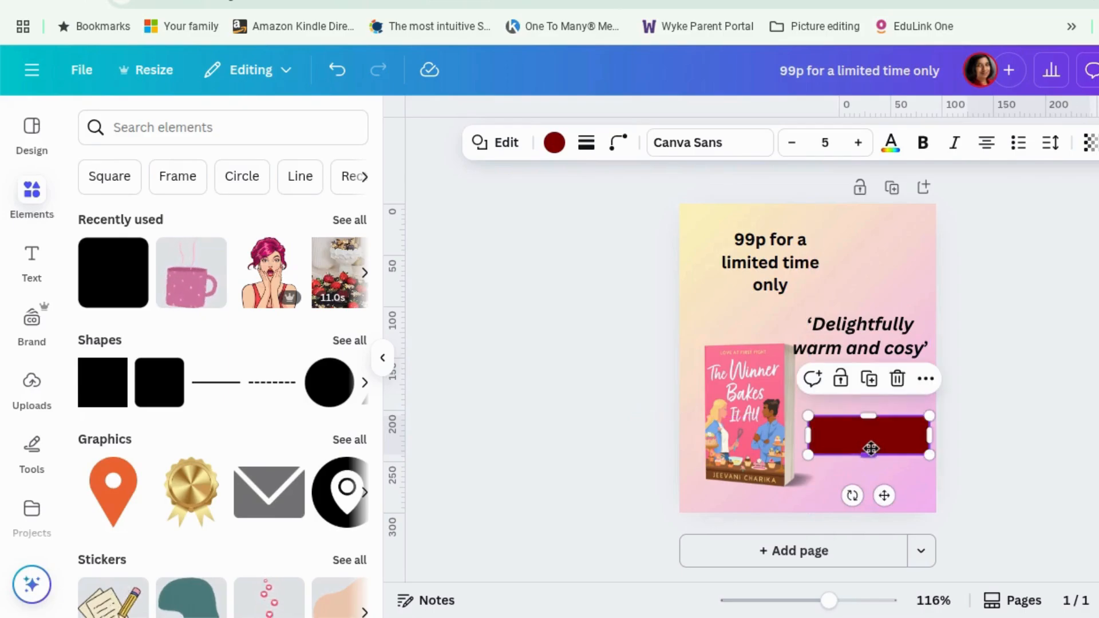
Round the rectangle's corners to 21 and fill it with an orange default gradient.
click(626, 150)
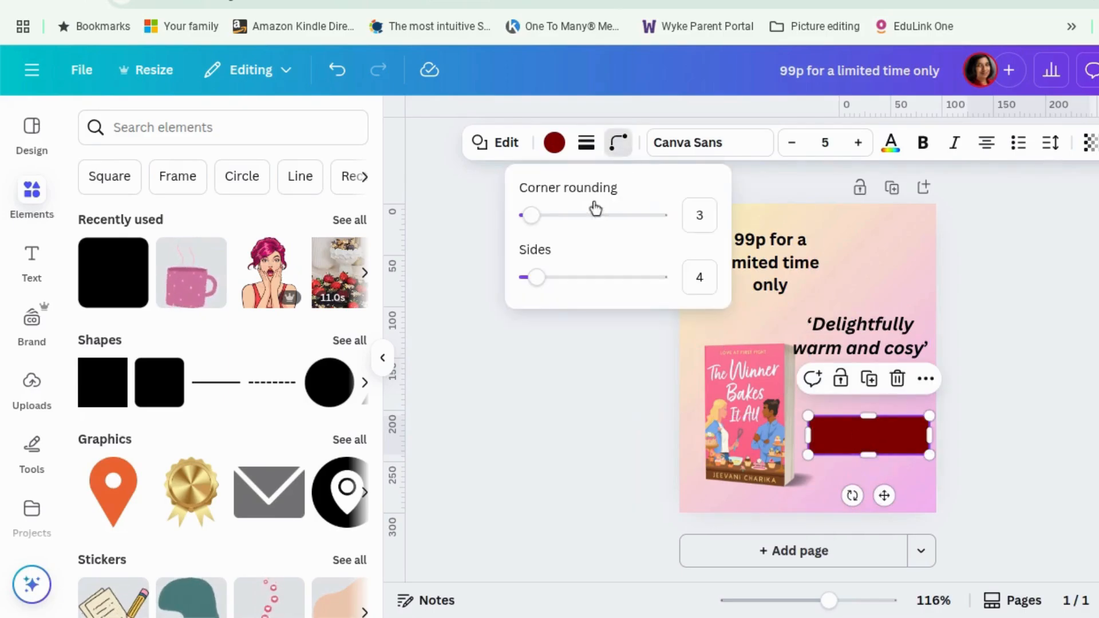
drag(532, 215, 555, 217)
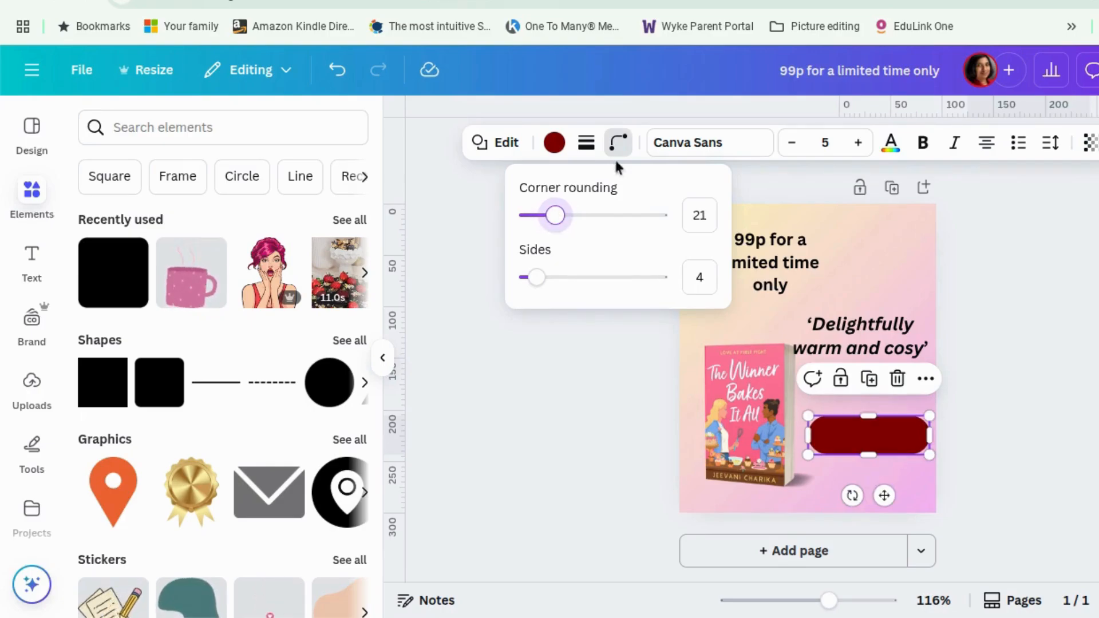
click(553, 143)
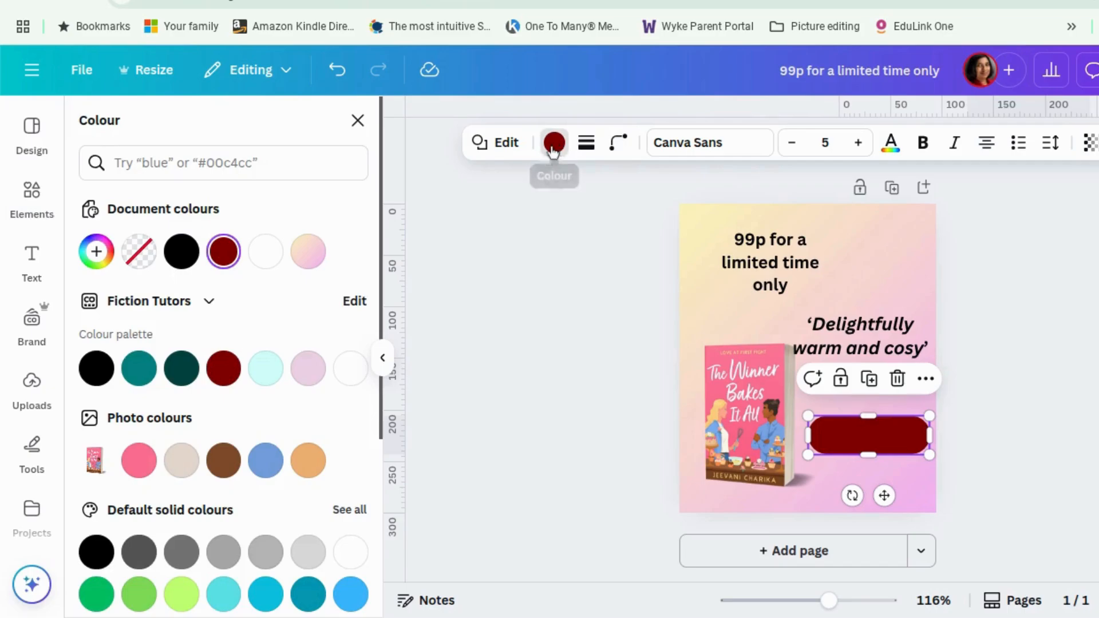
scroll(321, 446, down, 5)
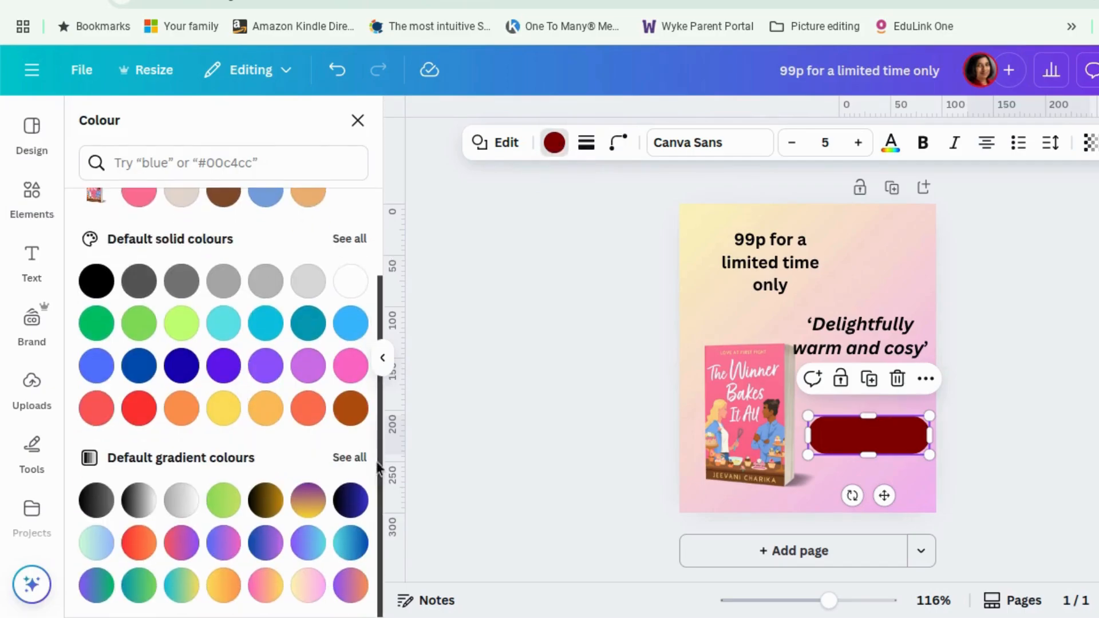
click(349, 458)
scroll(351, 461, down, 4)
click(181, 324)
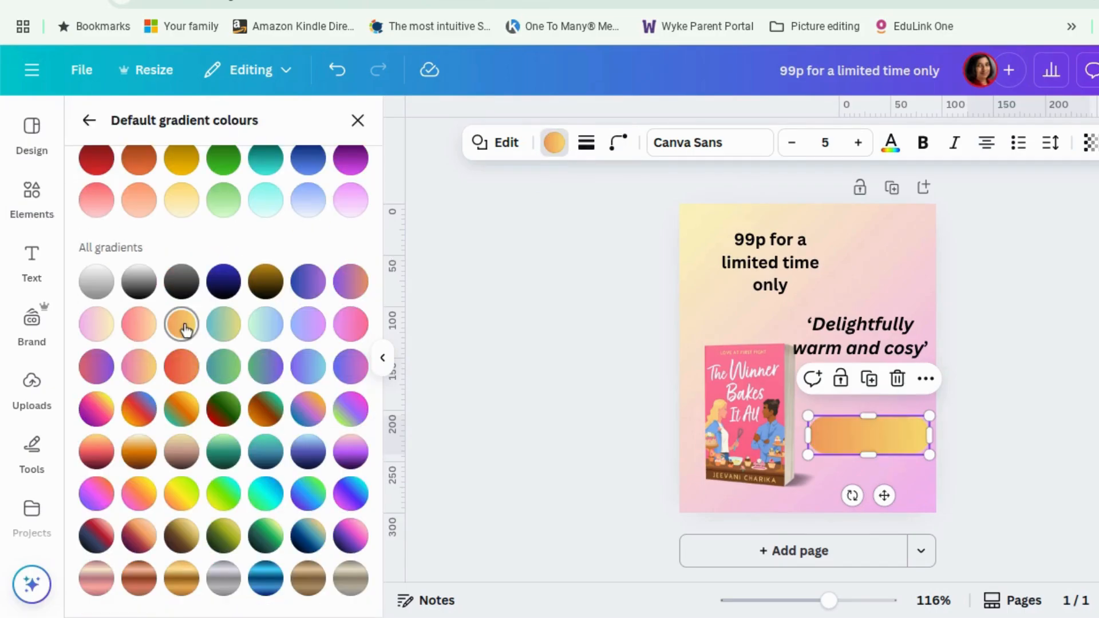
click(558, 149)
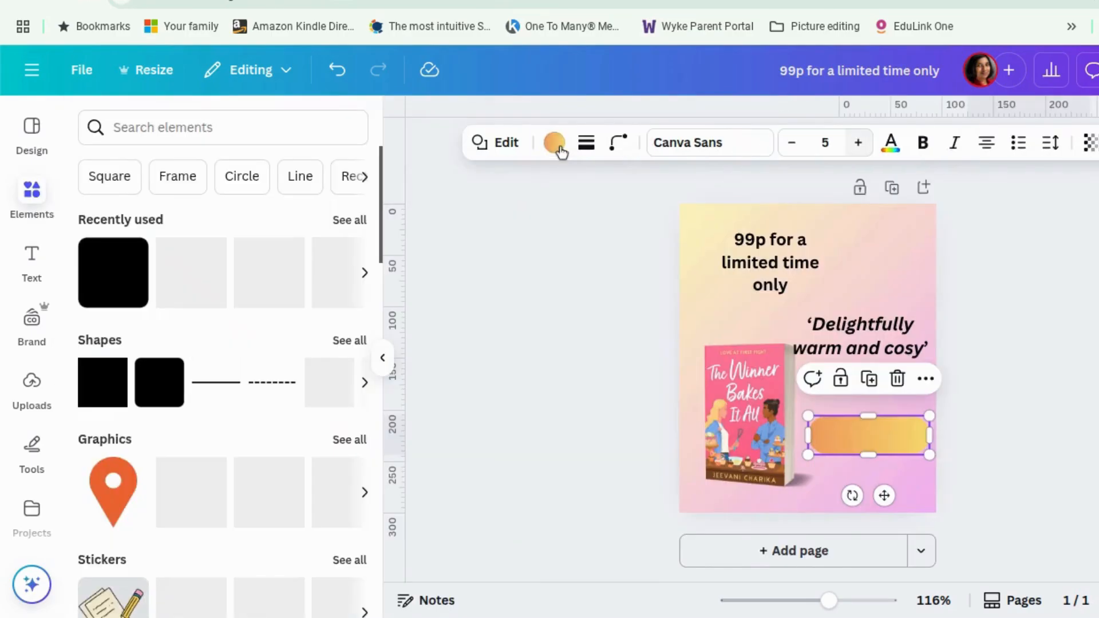
Edit the rectangle's gradient, choosing the second style and swapping the order of its two colours.
click(553, 150)
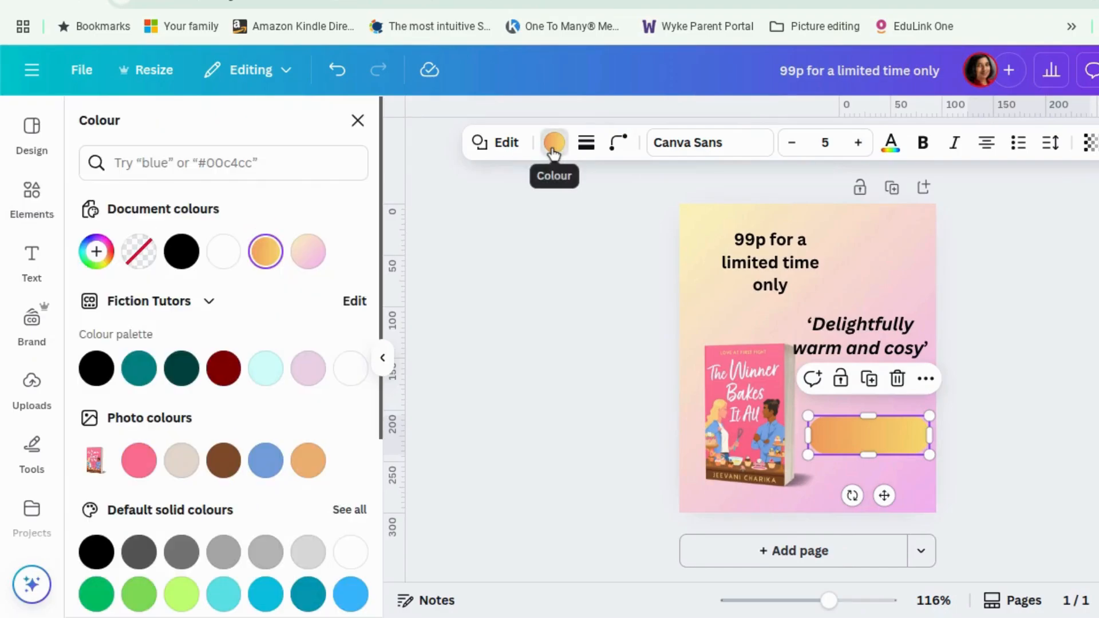
click(265, 258)
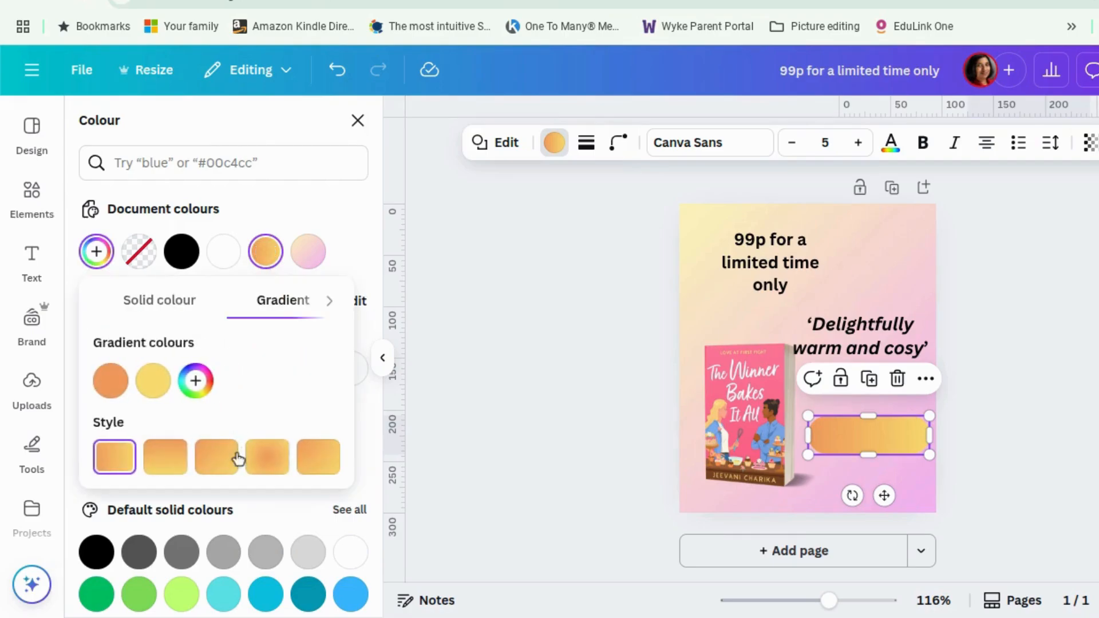
click(179, 463)
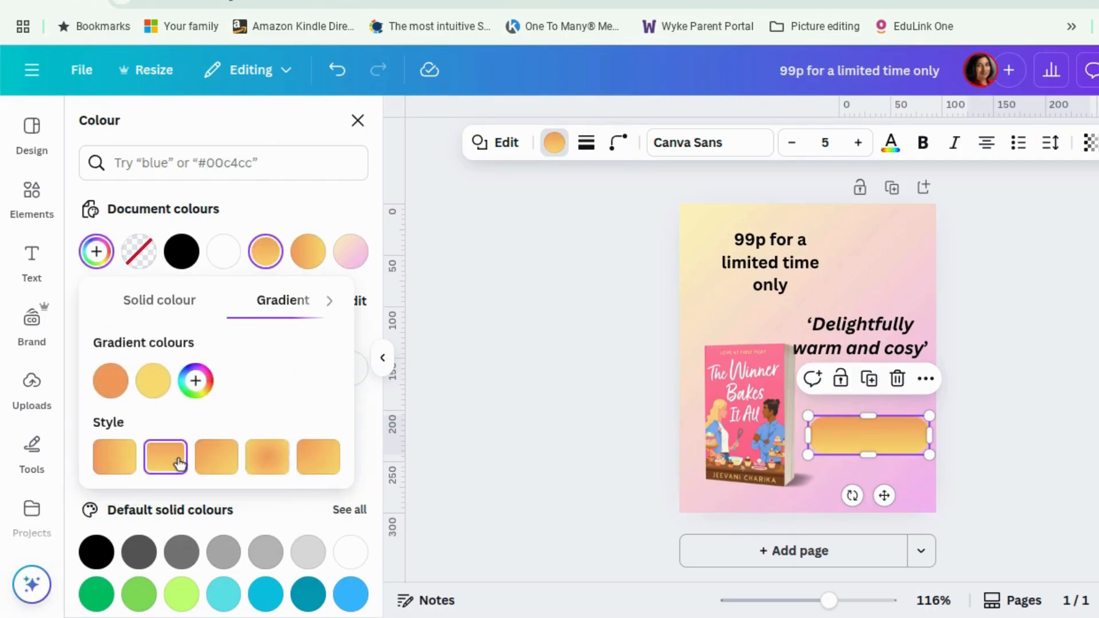
drag(110, 383, 172, 388)
key(Escape)
key(Escape)
key(Escape)
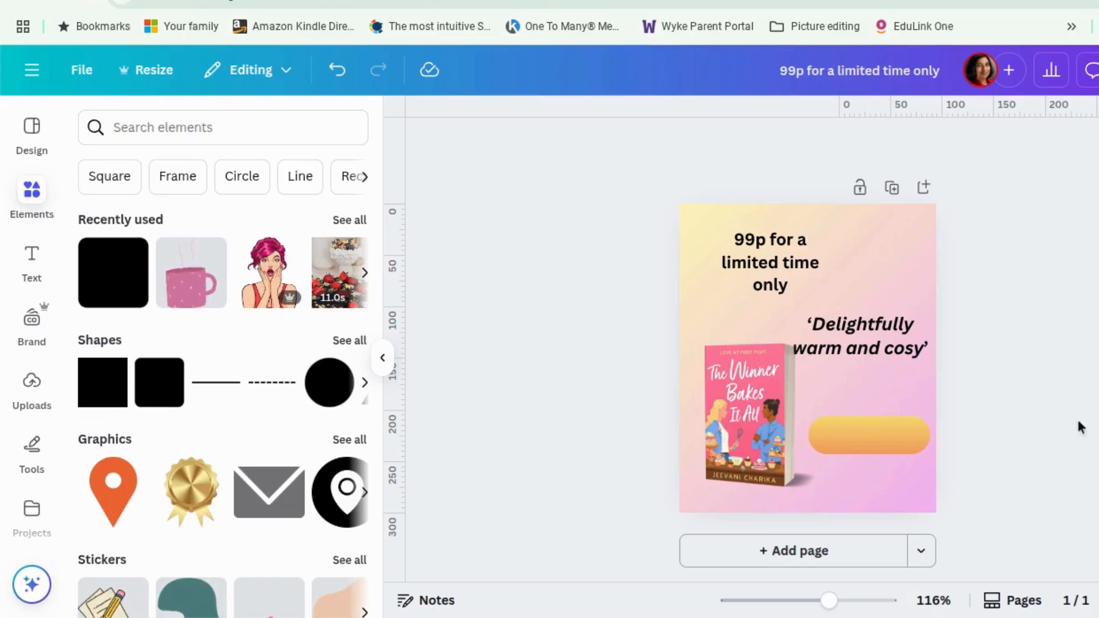
Add a heading reading "BUY NOW" and centre it over the rectangle button.
click(915, 447)
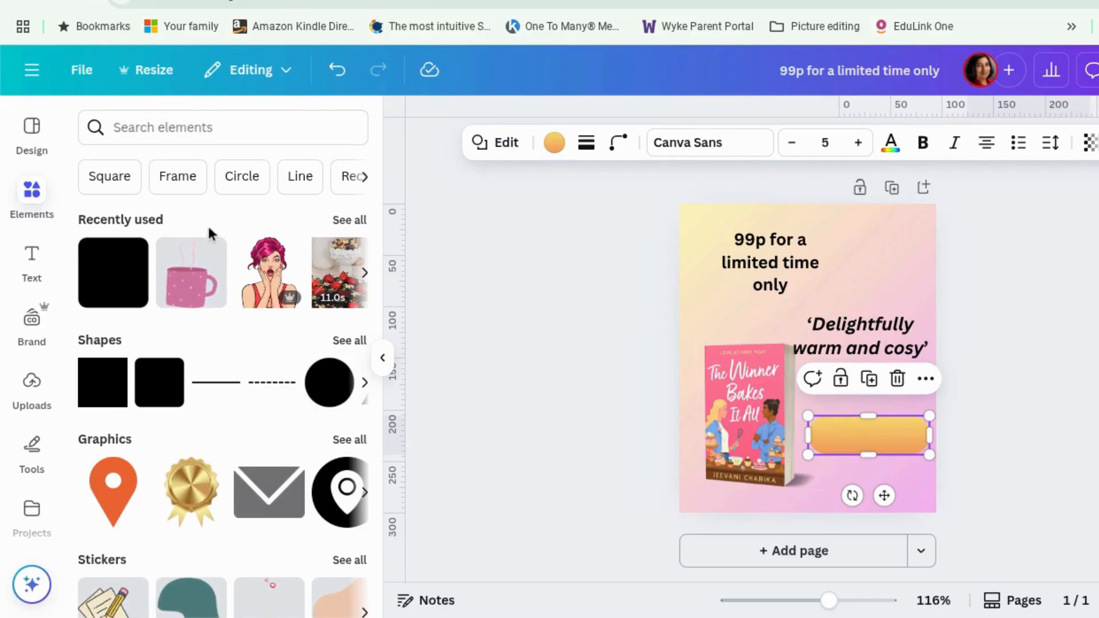
click(39, 268)
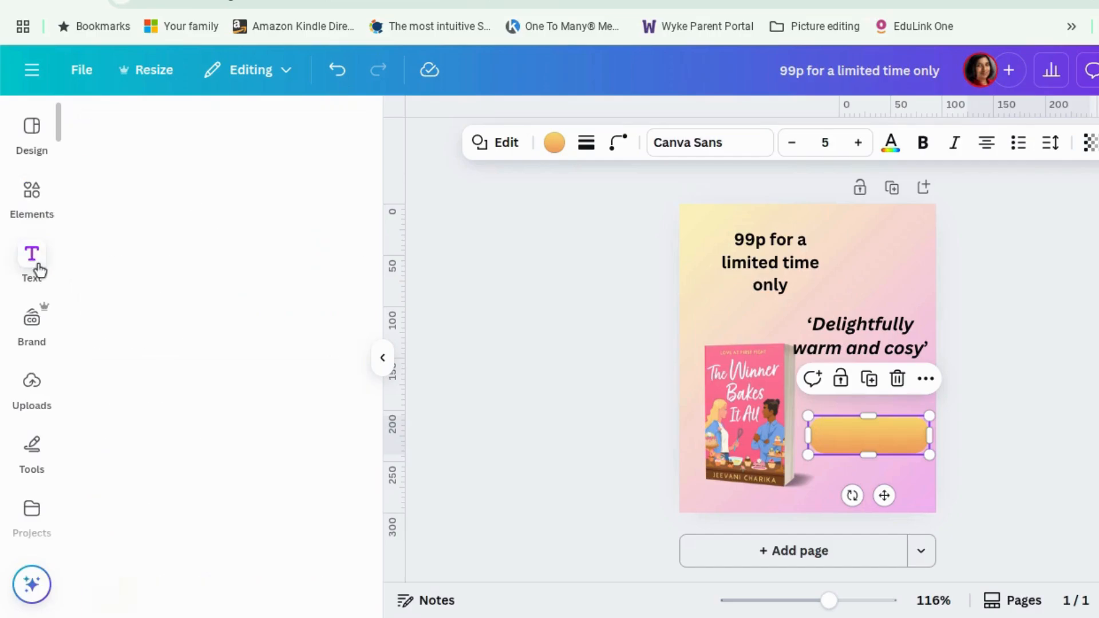
click(224, 388)
text(BUY NOW)
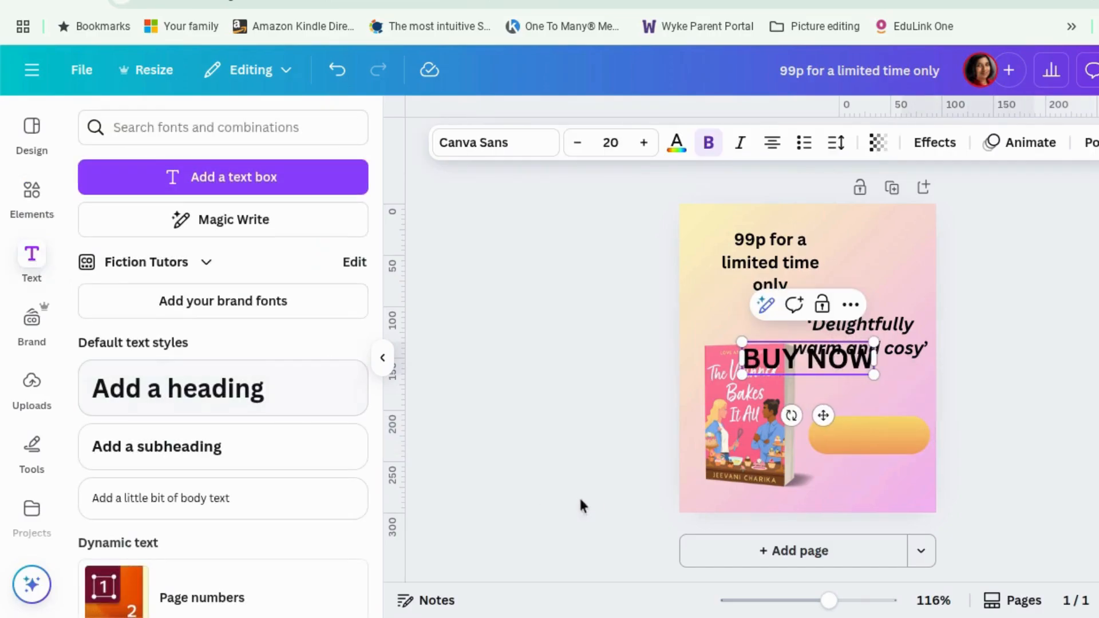
click(995, 437)
drag(880, 431, 881, 437)
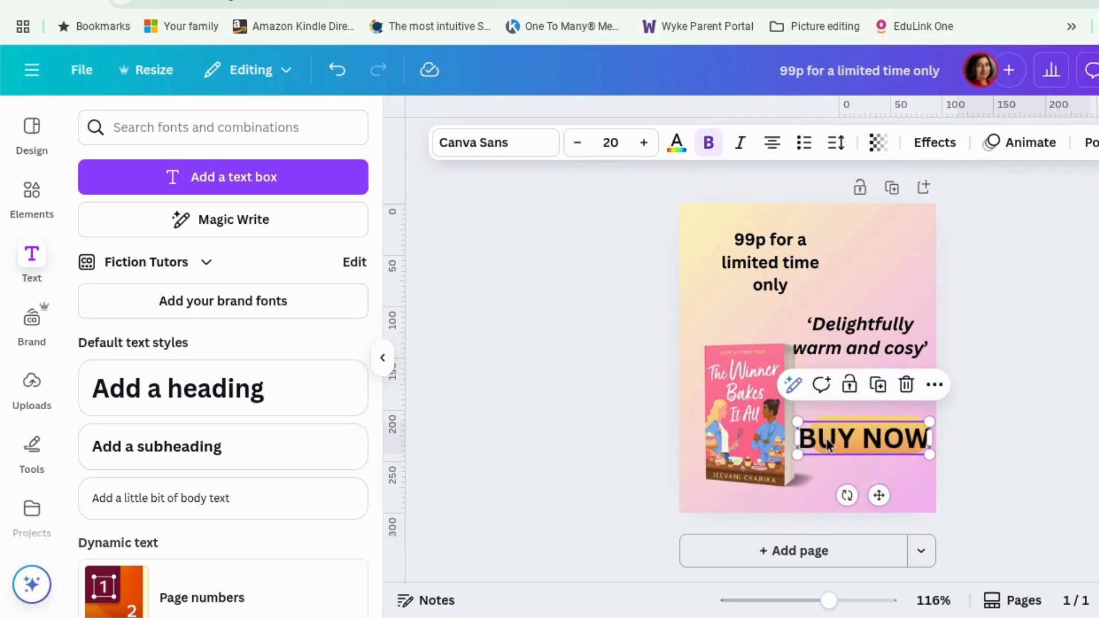
drag(796, 422, 822, 428)
click(1064, 465)
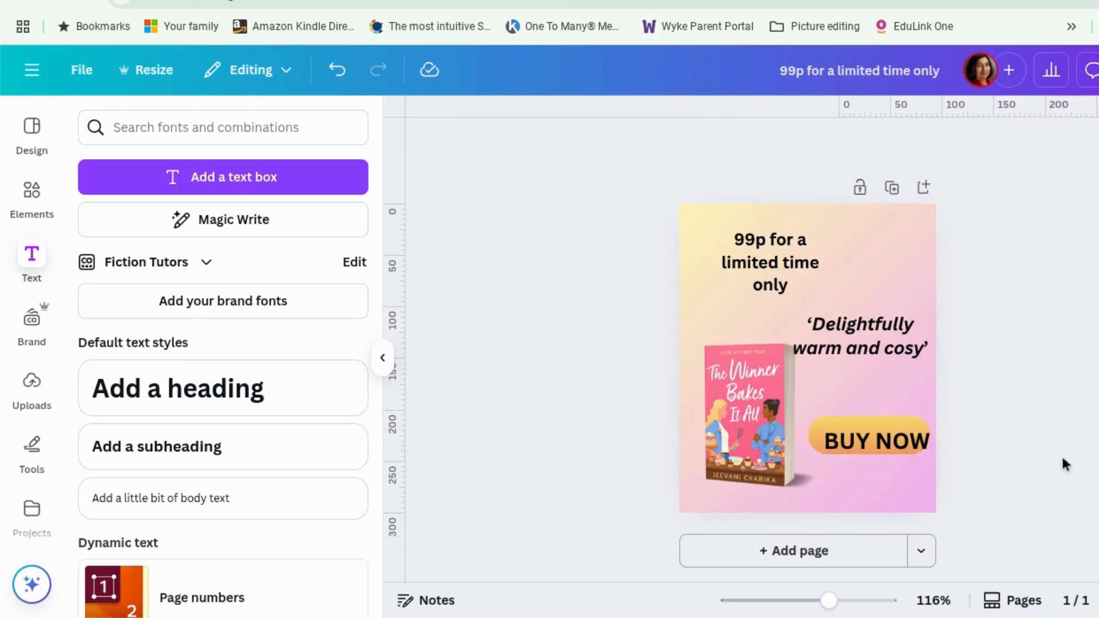
drag(903, 451, 894, 439)
click(983, 481)
Fill the rectangle with a solid red from the default solid colours.
click(857, 456)
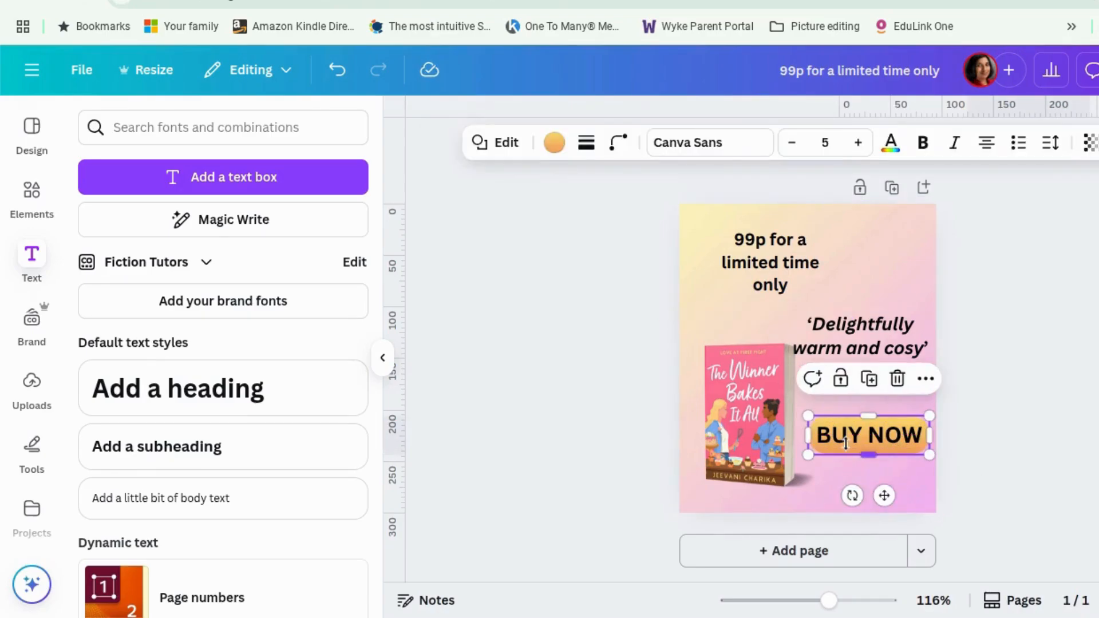
click(558, 146)
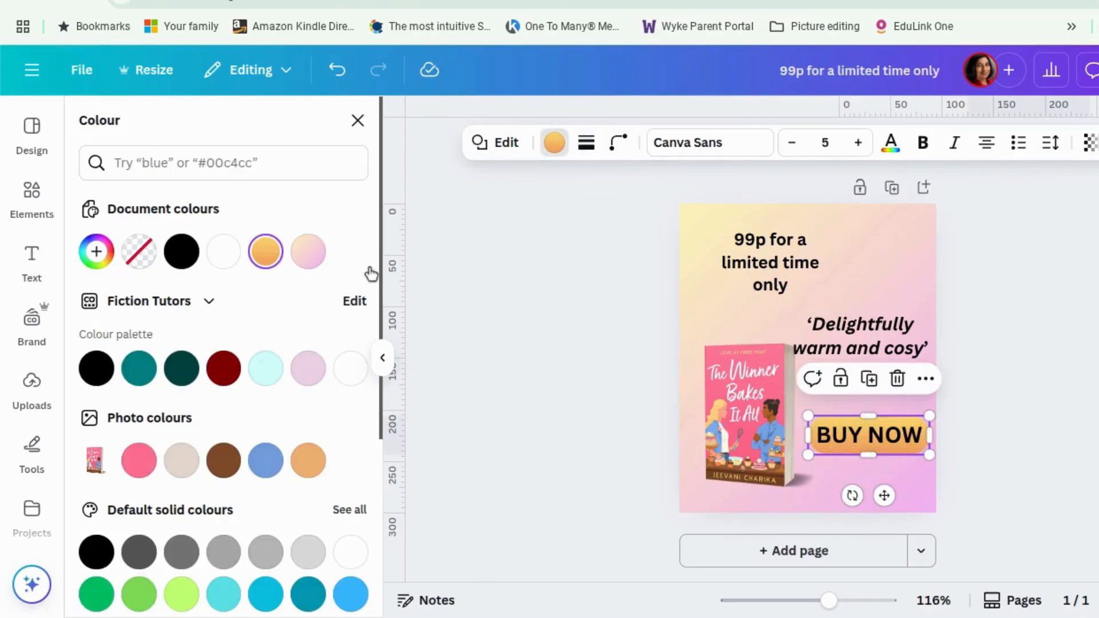
scroll(308, 302, down, 5)
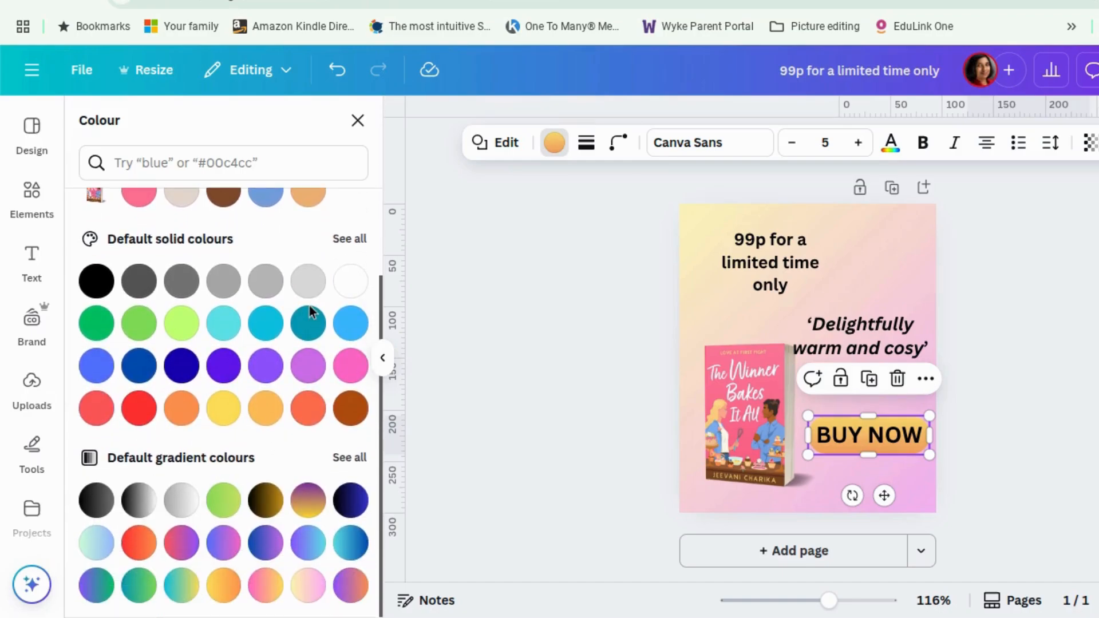
click(351, 239)
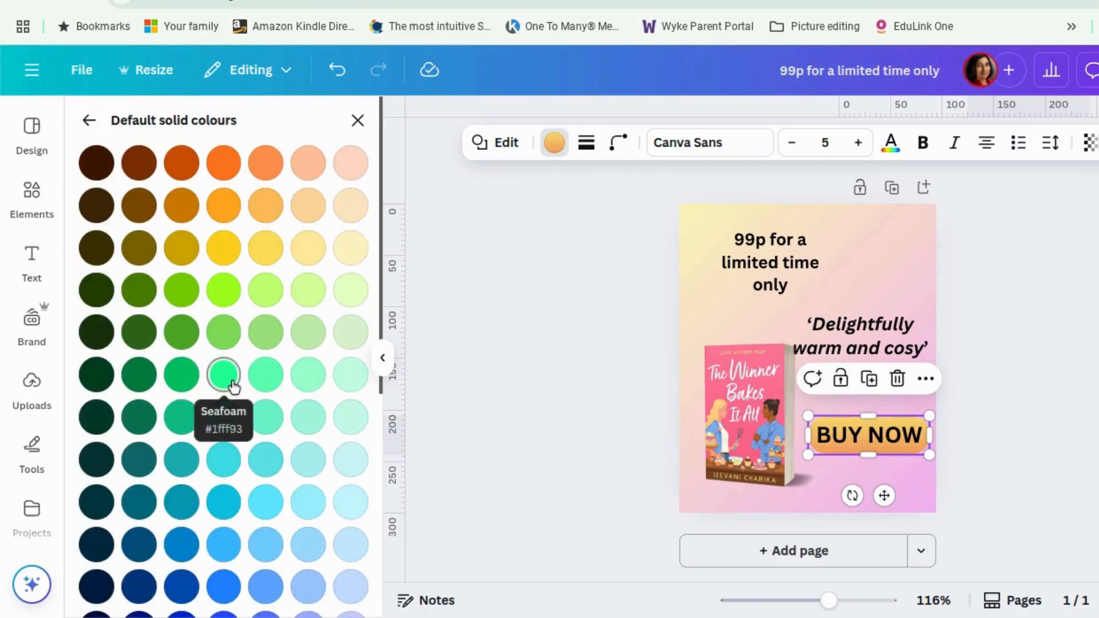
scroll(250, 236, down, 7)
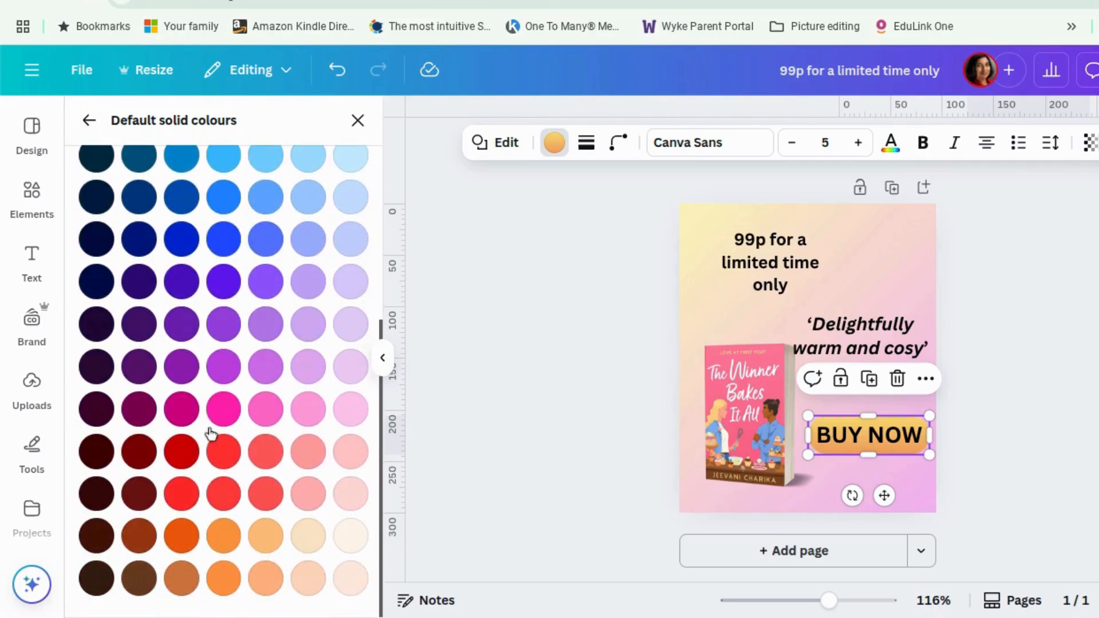
click(181, 458)
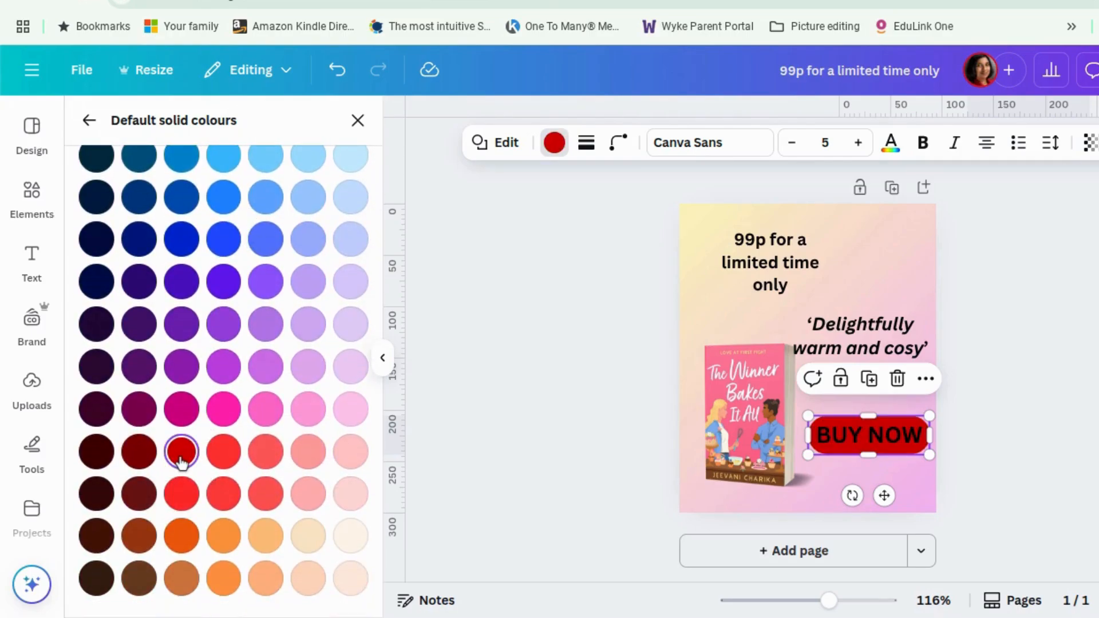
Turn the red fill into a pink-and-red gradient, putting pink first and choosing the second style.
click(555, 150)
click(556, 152)
mouse_move(223, 256)
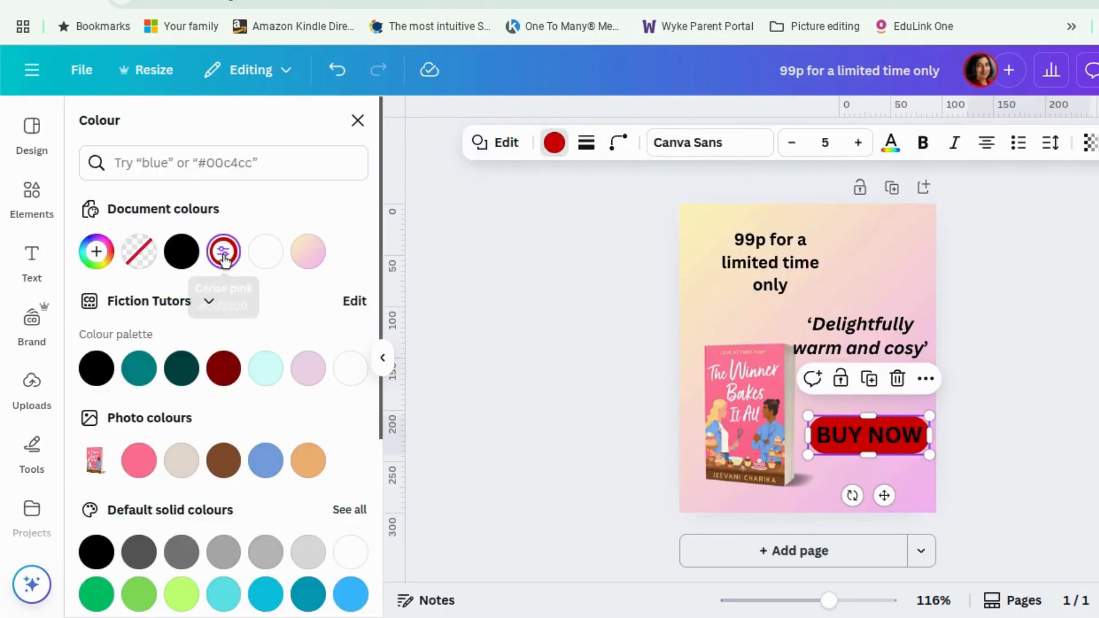
click(223, 256)
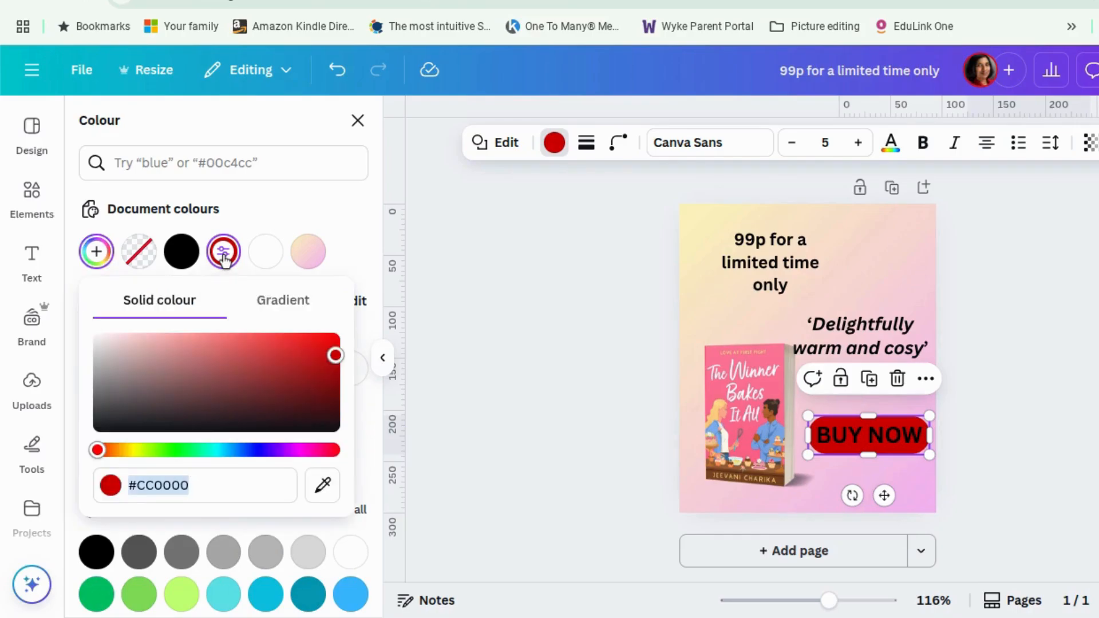
click(300, 314)
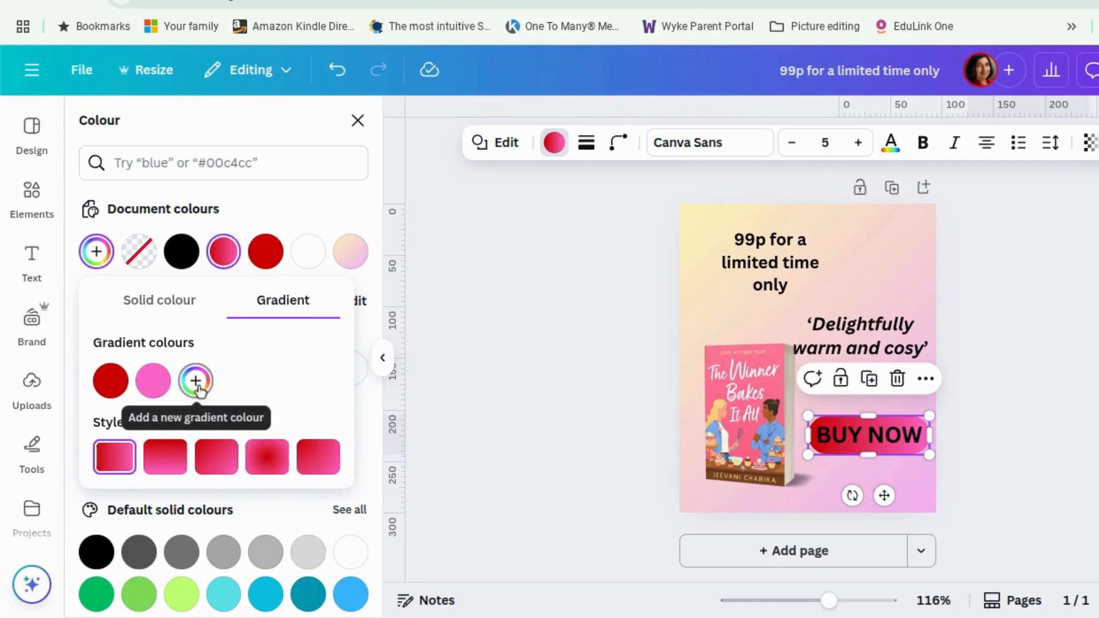
drag(148, 385, 115, 384)
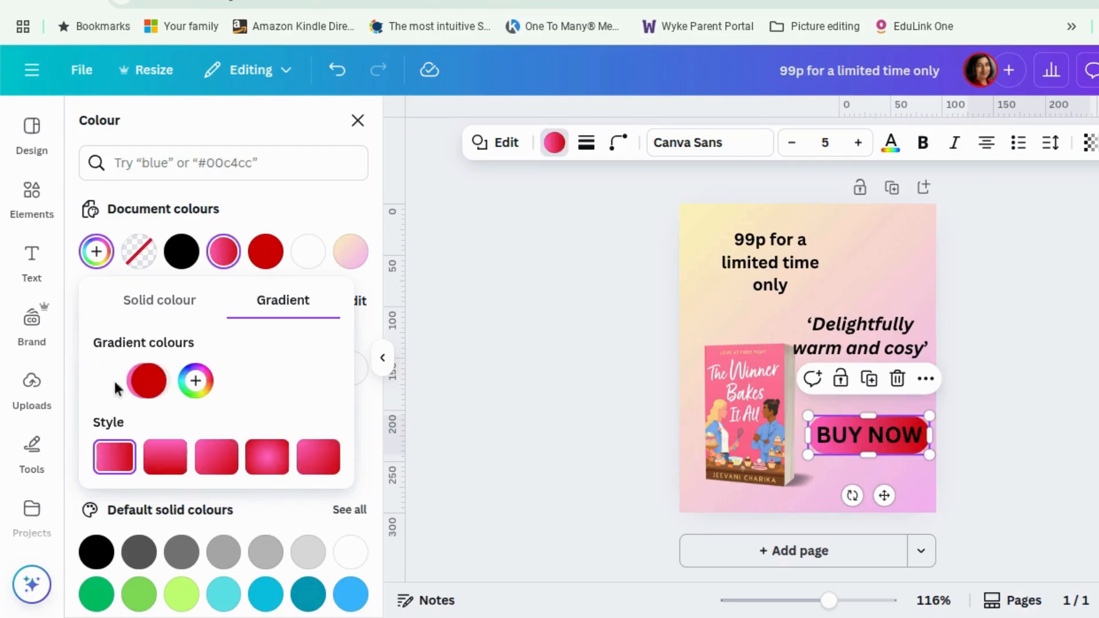
click(177, 461)
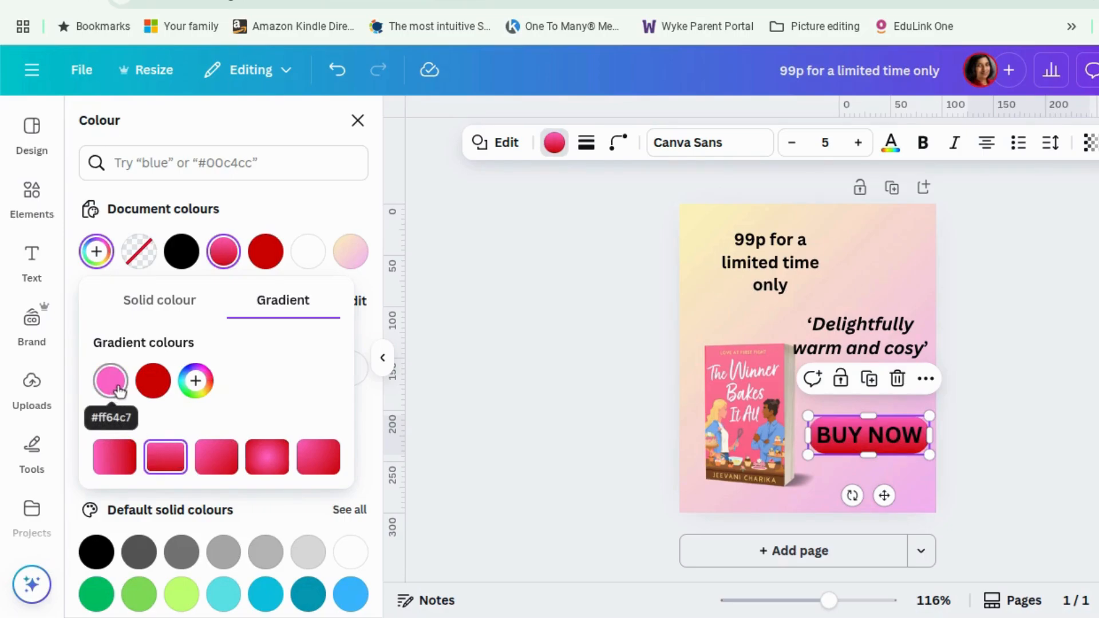
Add a third gradient colour set to #D46A6A and delete the pink stop from the button gradient.
click(195, 381)
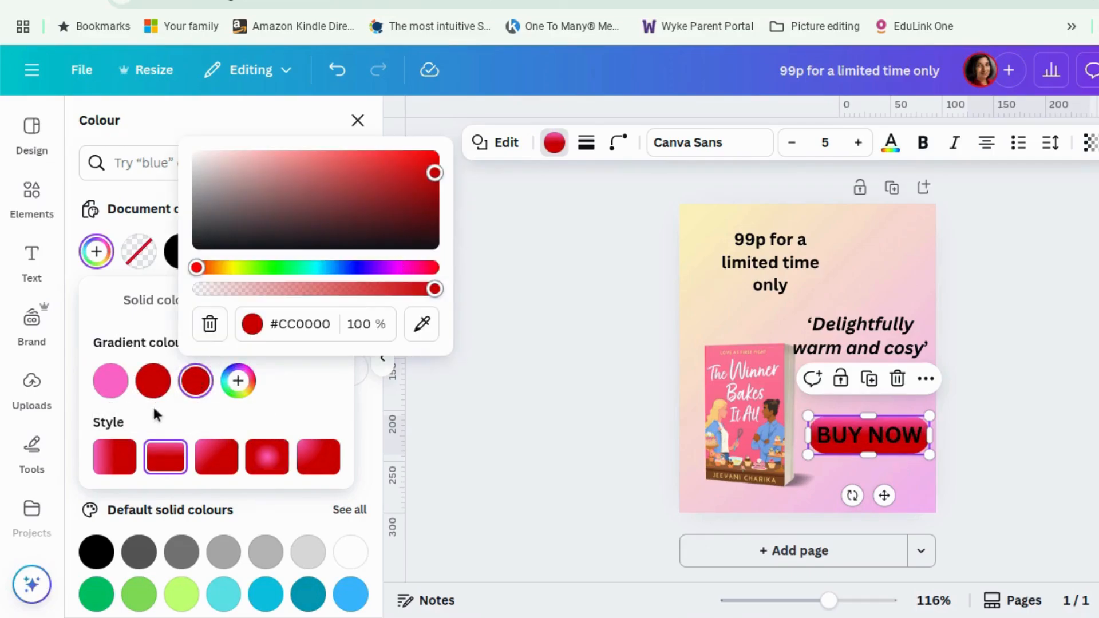
click(164, 375)
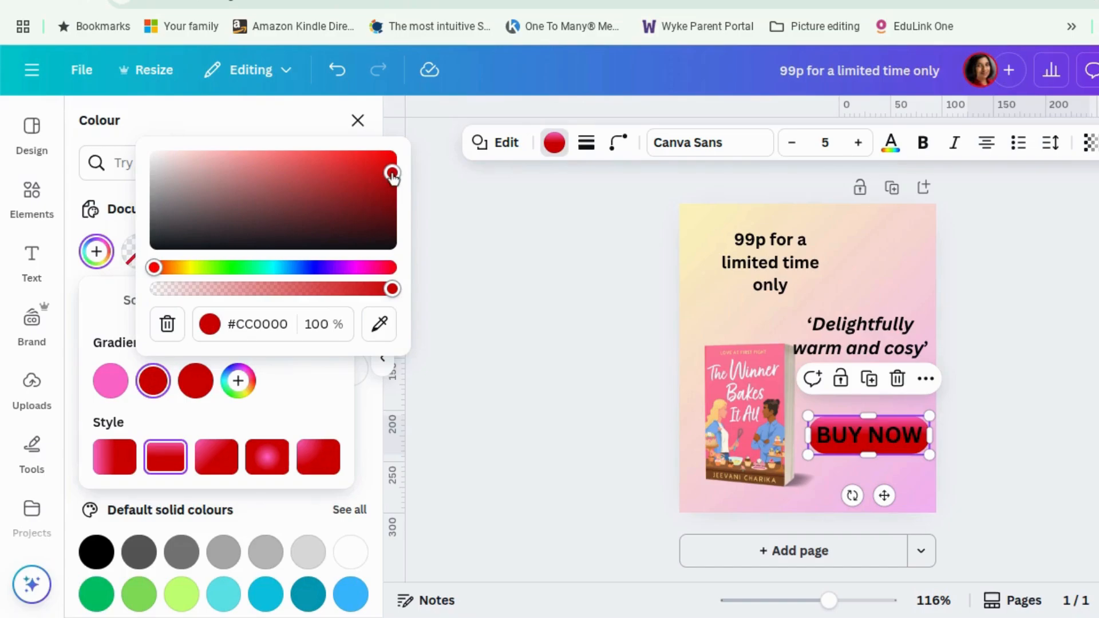
drag(382, 174, 273, 171)
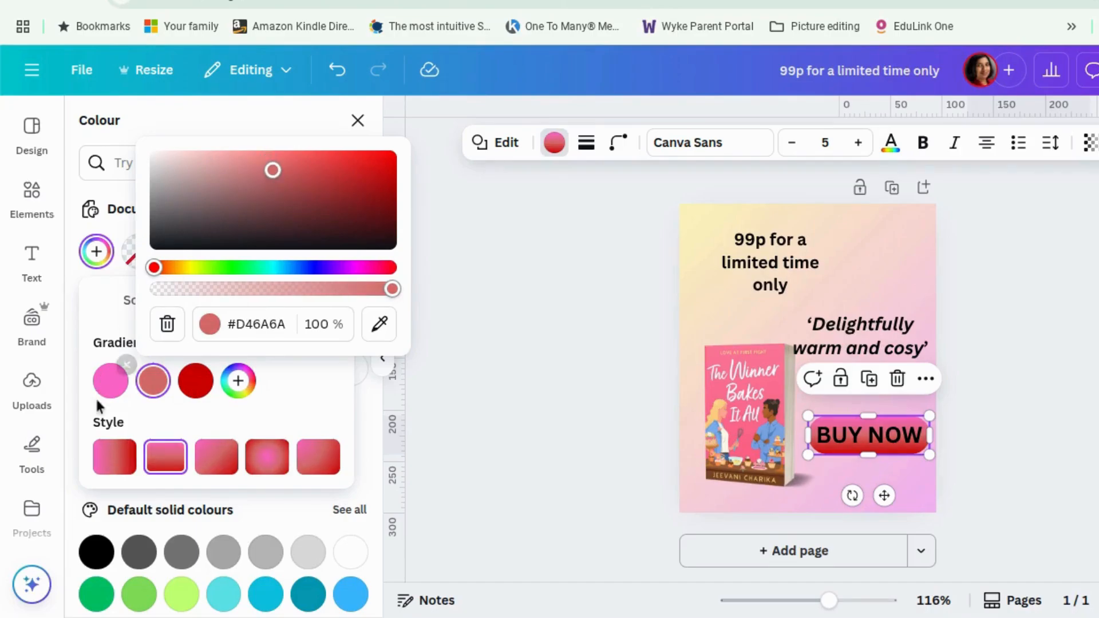
click(127, 365)
click(1049, 482)
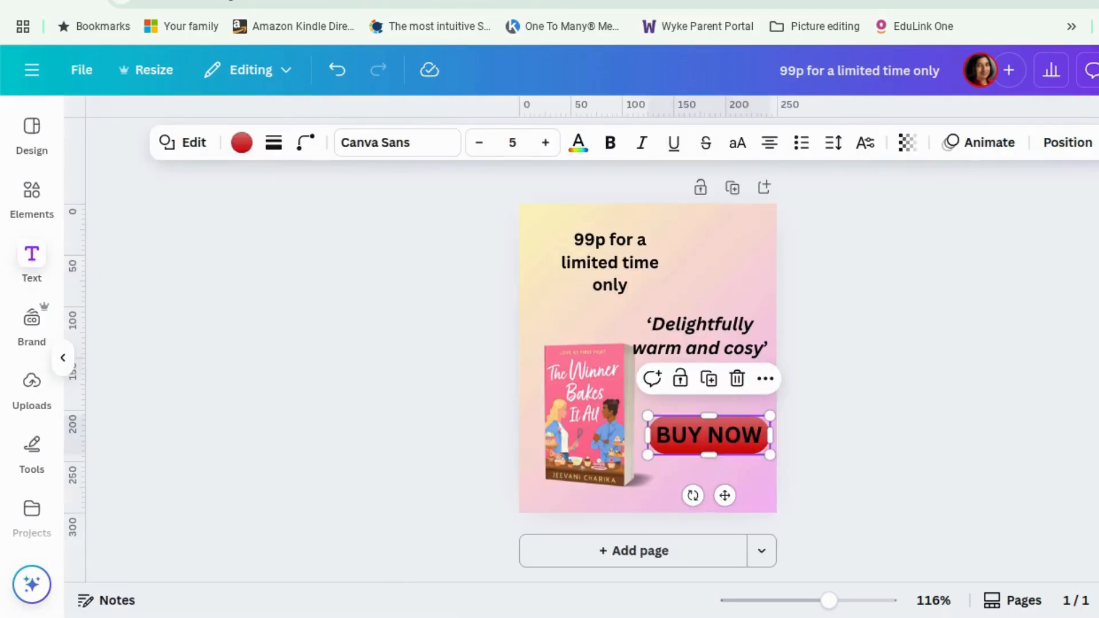
Remove the bold from the BUY NOW text and change its colour to white.
click(917, 450)
click(709, 145)
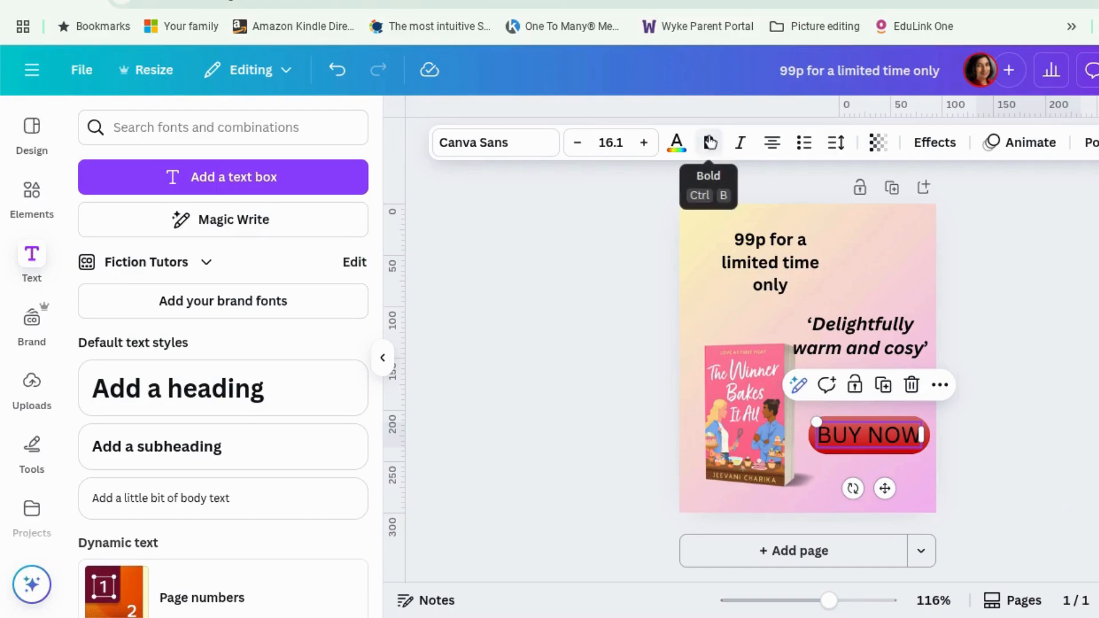
click(679, 146)
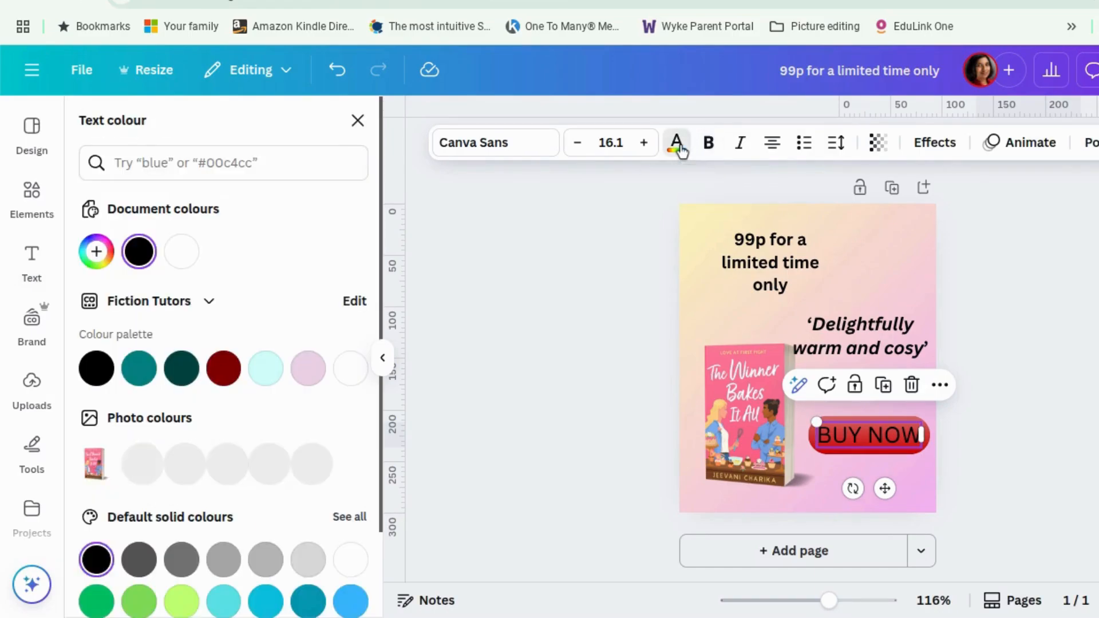
click(360, 373)
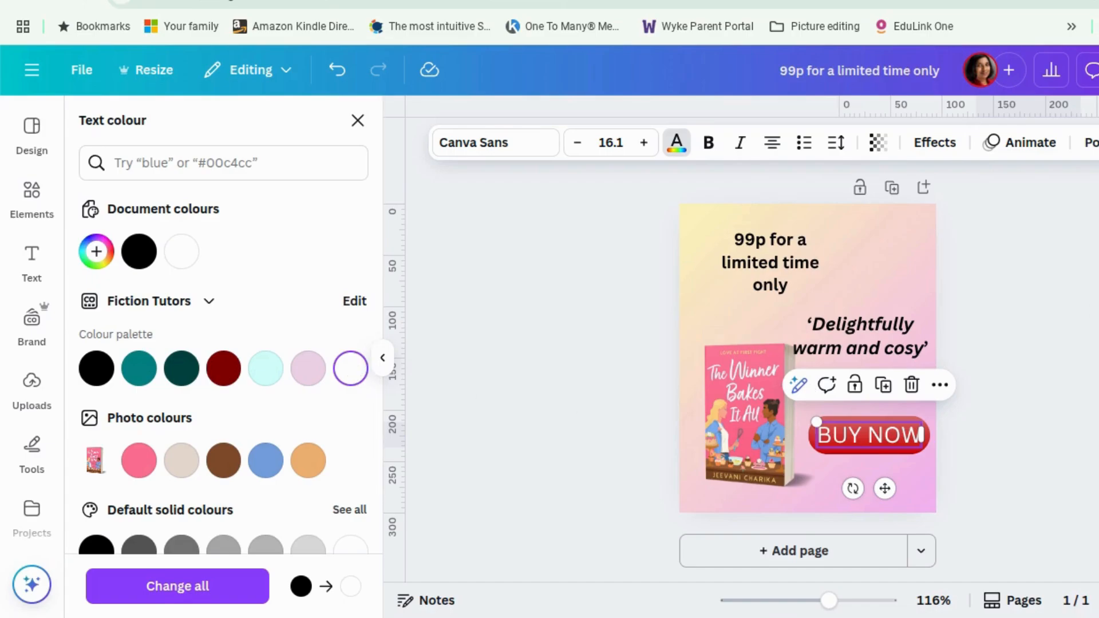
click(358, 120)
click(544, 257)
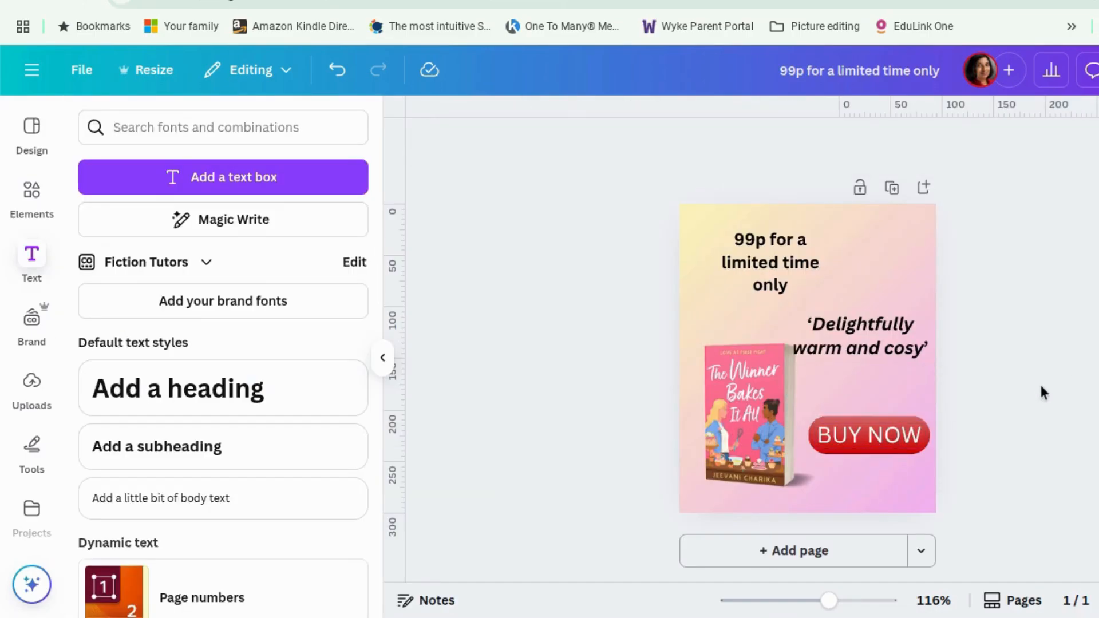
Move the quote text up and shift the price text slightly left.
drag(899, 343, 899, 323)
mouse_move(778, 263)
mouse_down()
mouse_move(768, 258)
mouse_move(791, 247)
mouse_move(775, 243)
mouse_move(769, 265)
mouse_up()
click(597, 302)
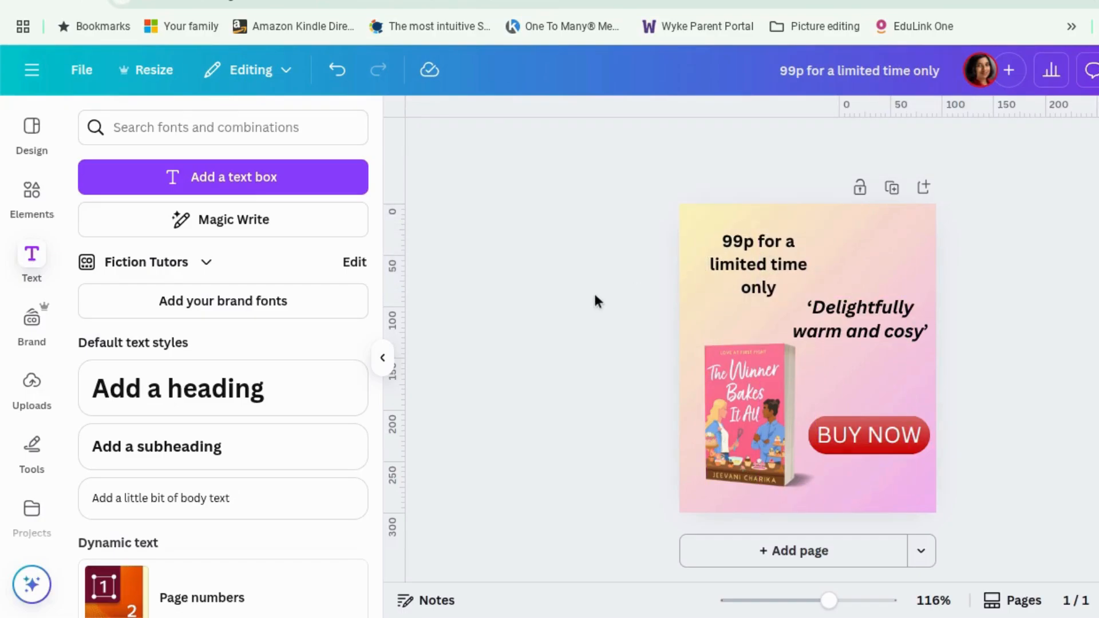
Add a starburst shape from the shapes library, increasing its points and reducing its inner depth.
click(31, 195)
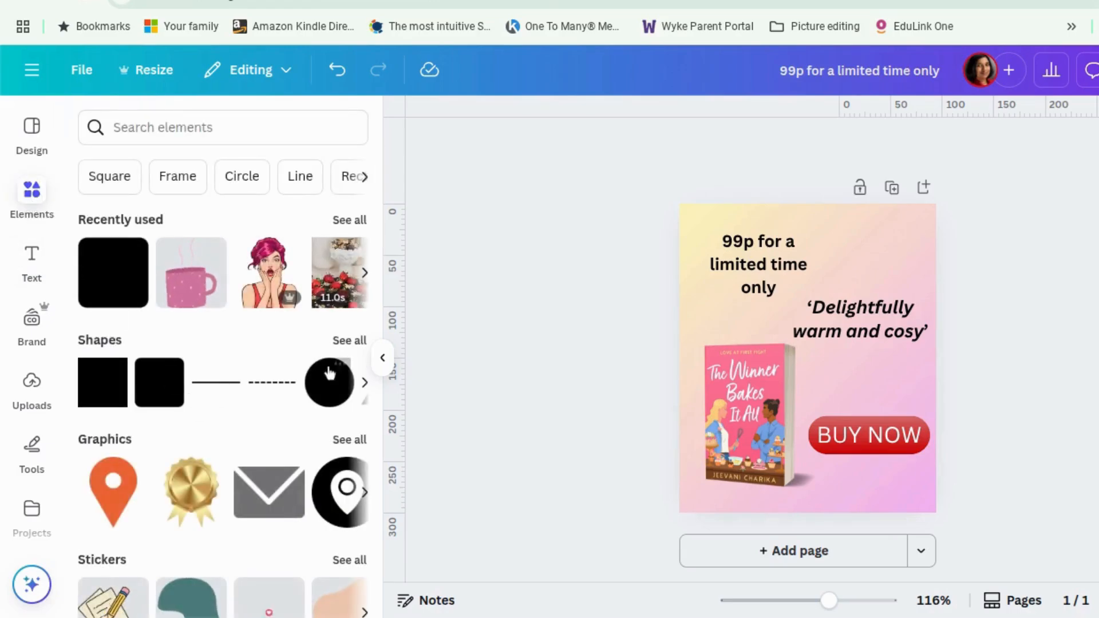
click(349, 341)
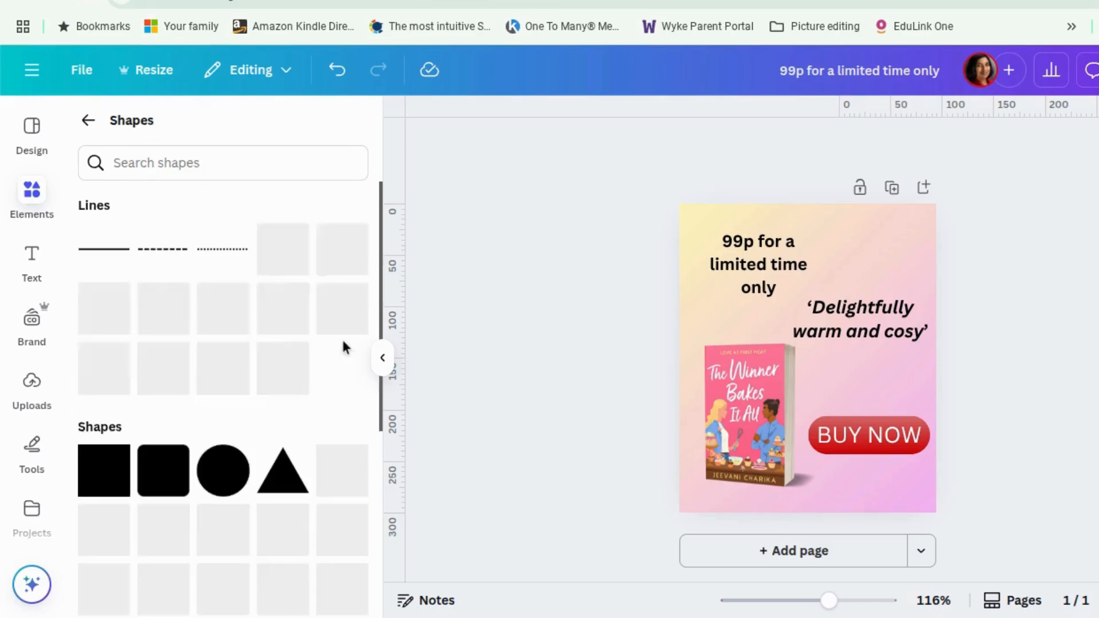
scroll(307, 400, down, 2)
scroll(308, 399, down, 5)
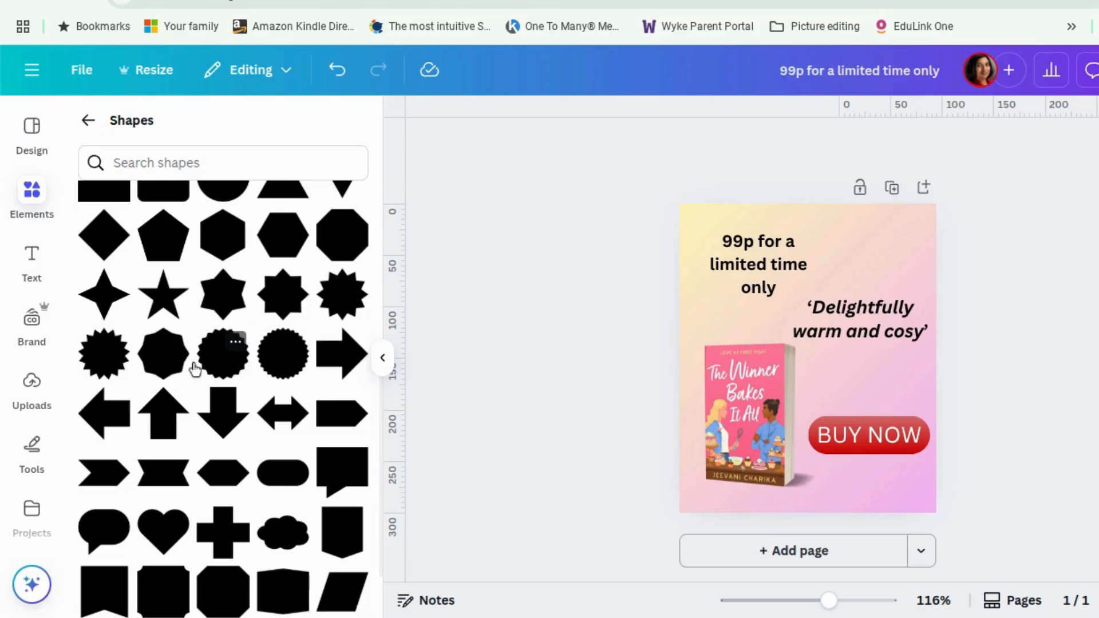
click(115, 364)
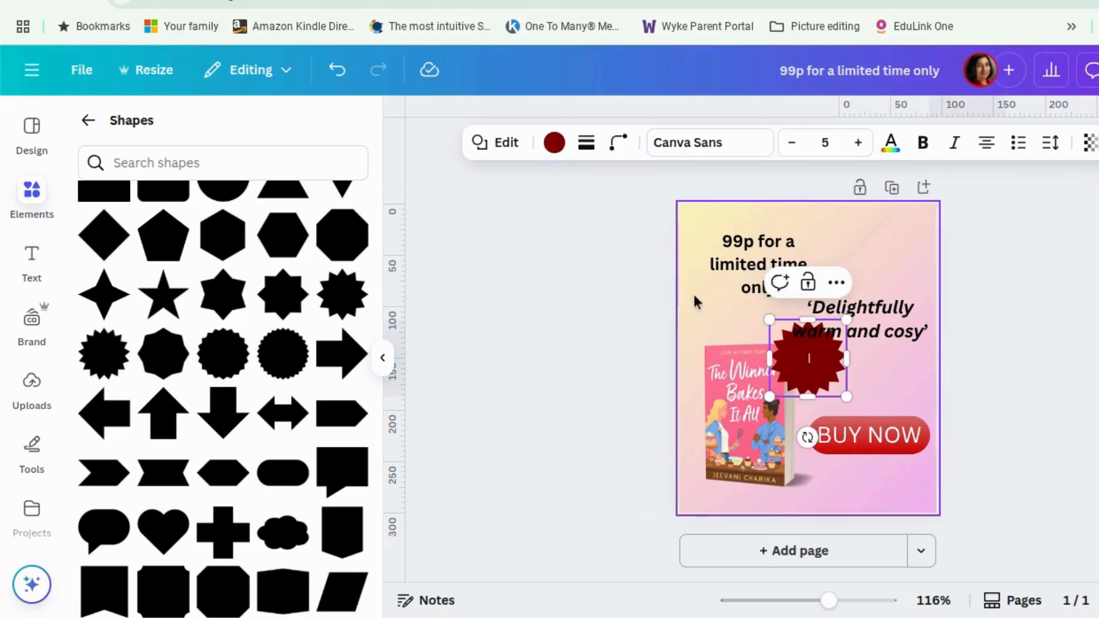
click(618, 142)
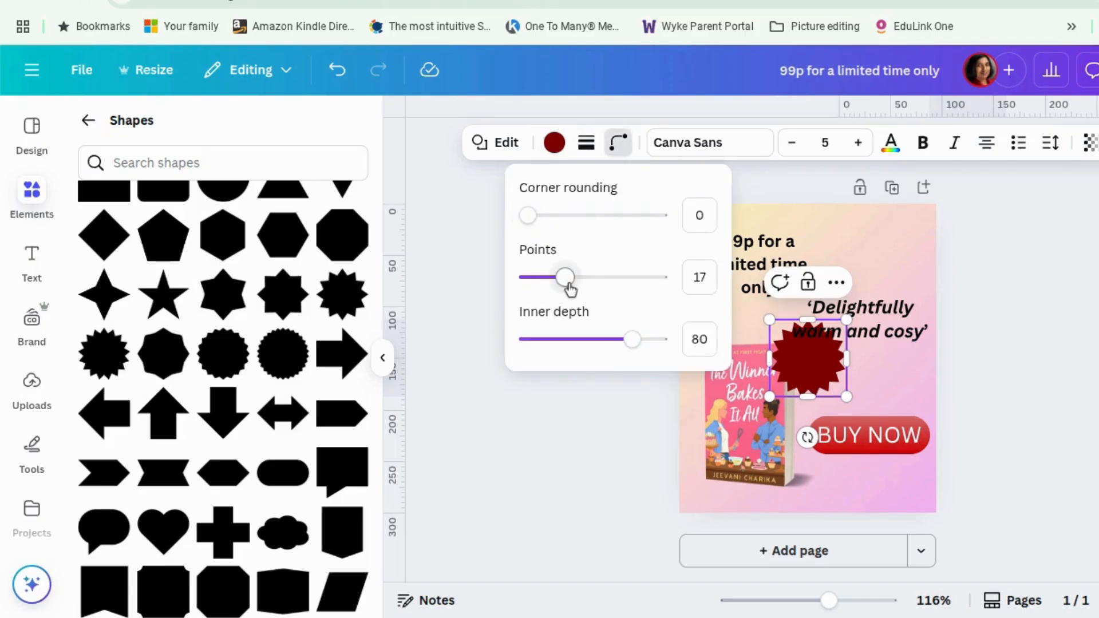
mouse_move(568, 285)
mouse_down()
mouse_move(602, 285)
mouse_move(581, 282)
mouse_up()
drag(643, 342, 603, 358)
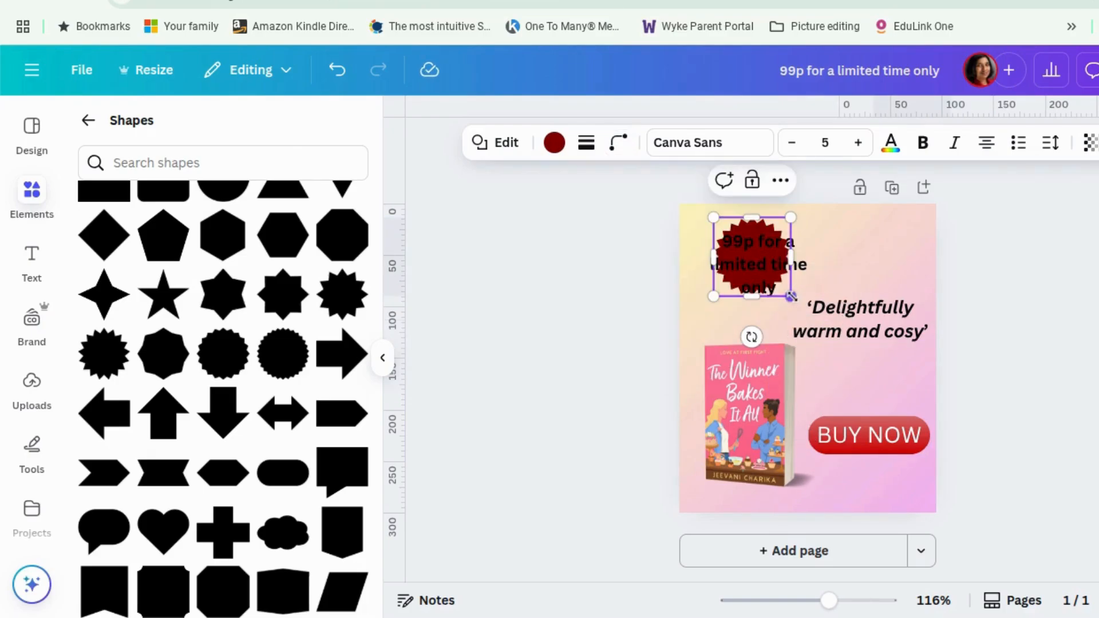
Move the starburst over the price text in the upper-left corner.
drag(792, 296, 810, 318)
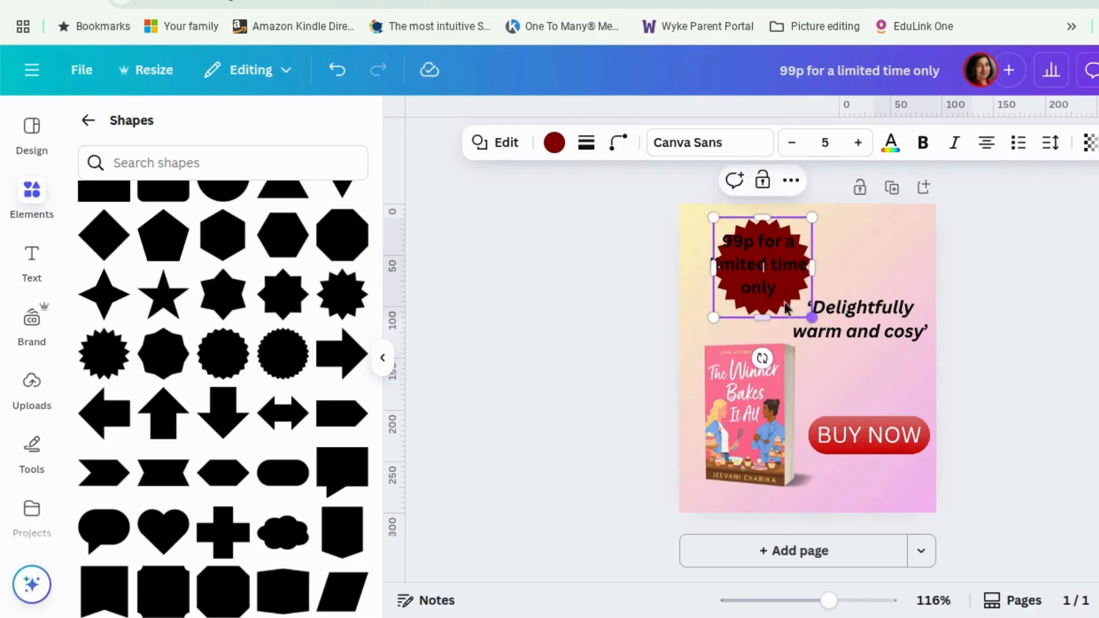
drag(803, 228, 798, 225)
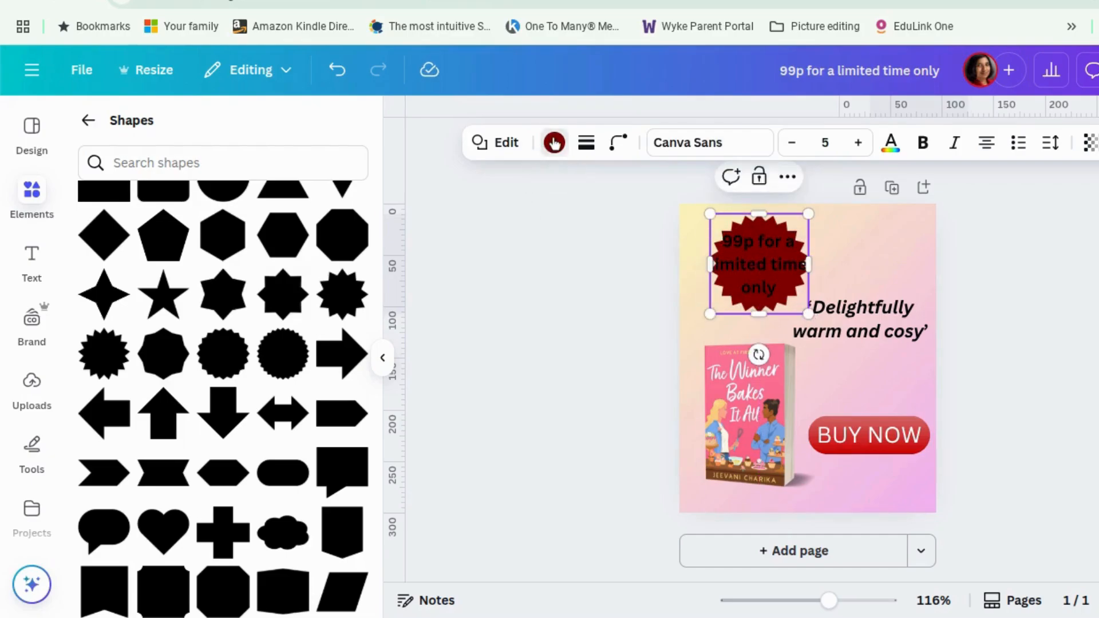
Fill the starburst with the gold metallic gradient from the default gradient colours.
click(555, 143)
scroll(326, 350, down, 5)
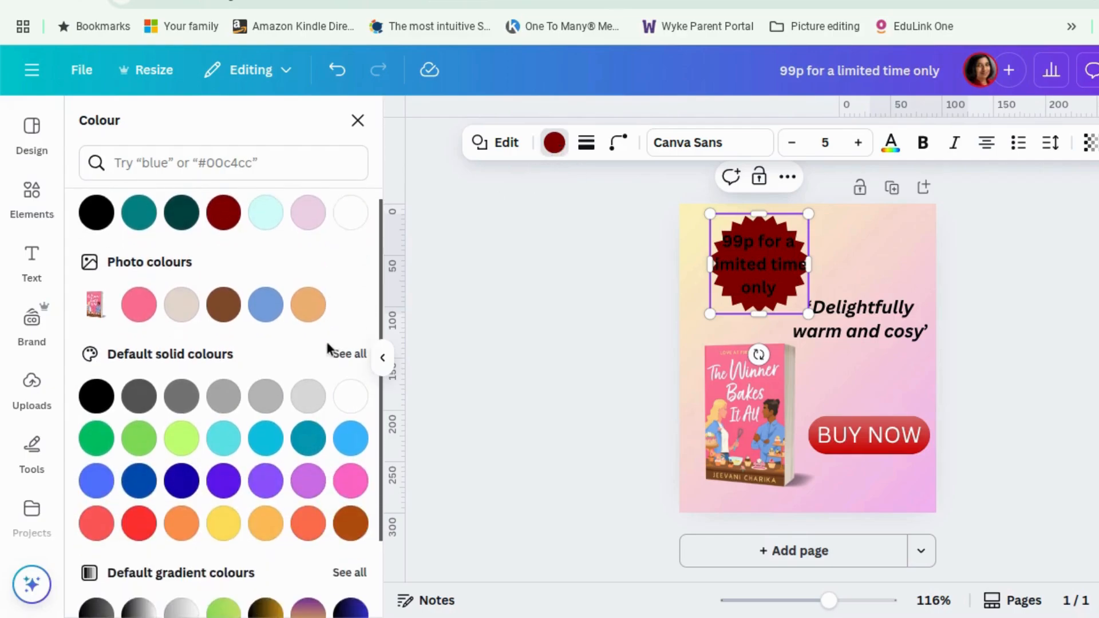
click(356, 461)
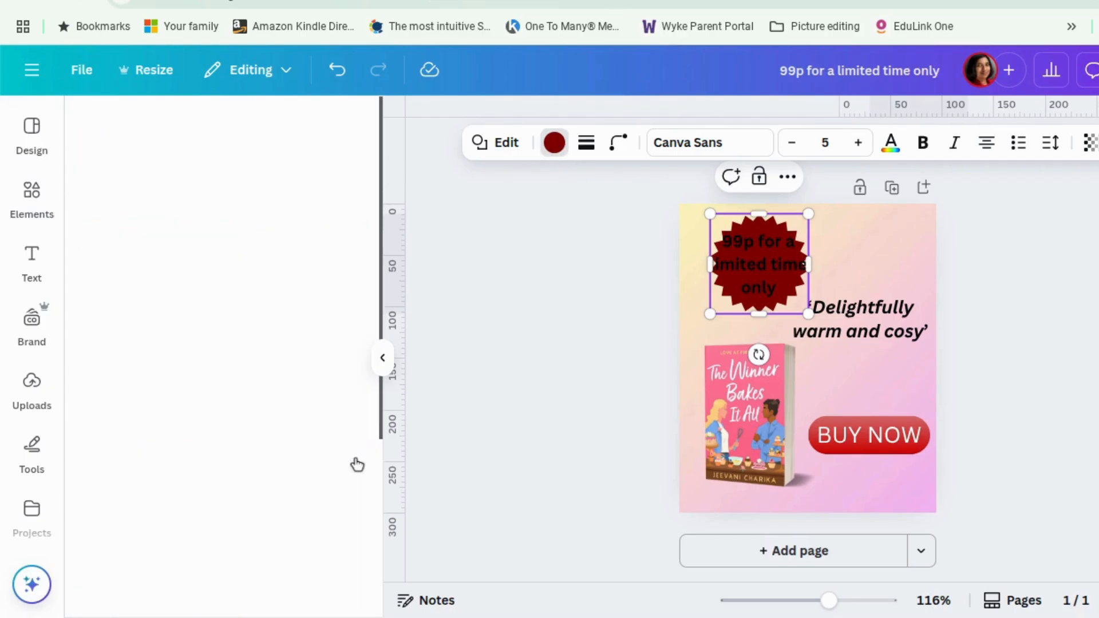
scroll(302, 372, down, 3)
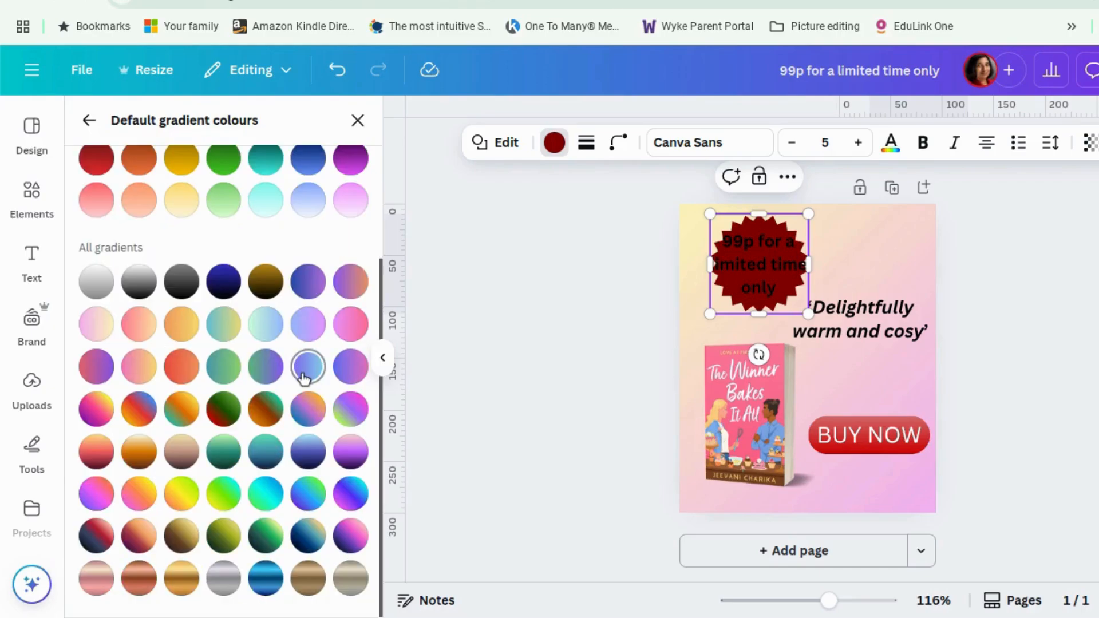
click(180, 580)
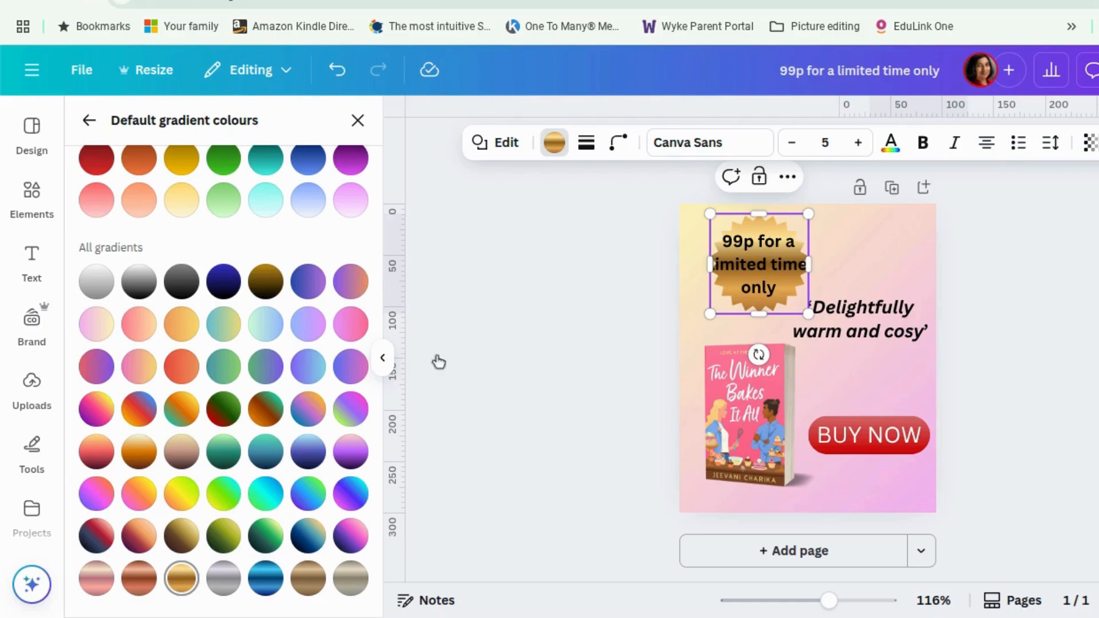
click(552, 144)
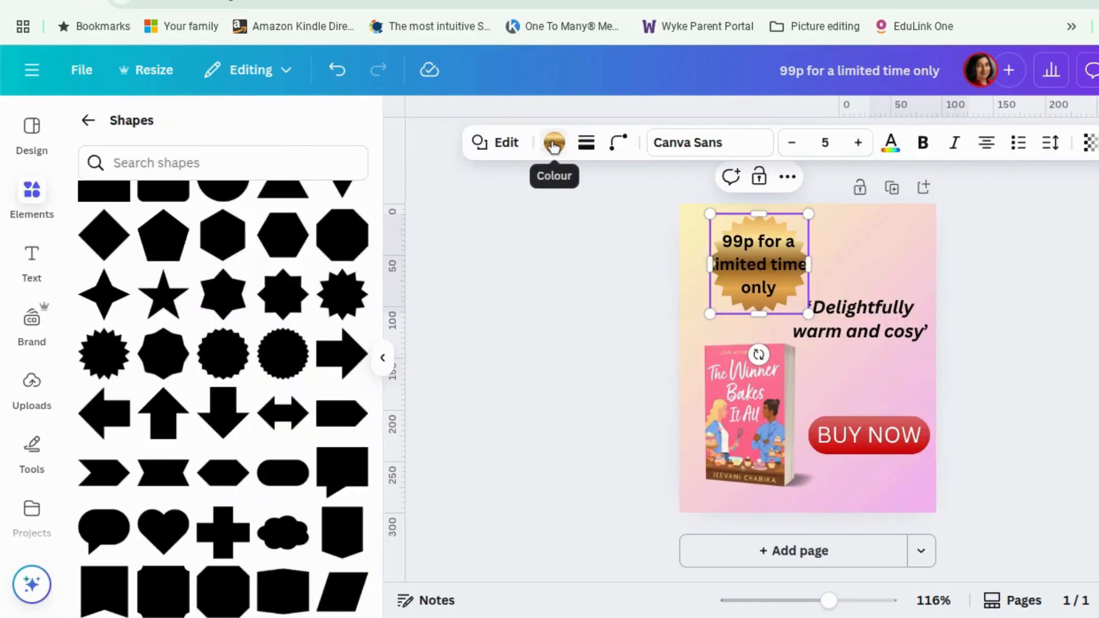
click(552, 145)
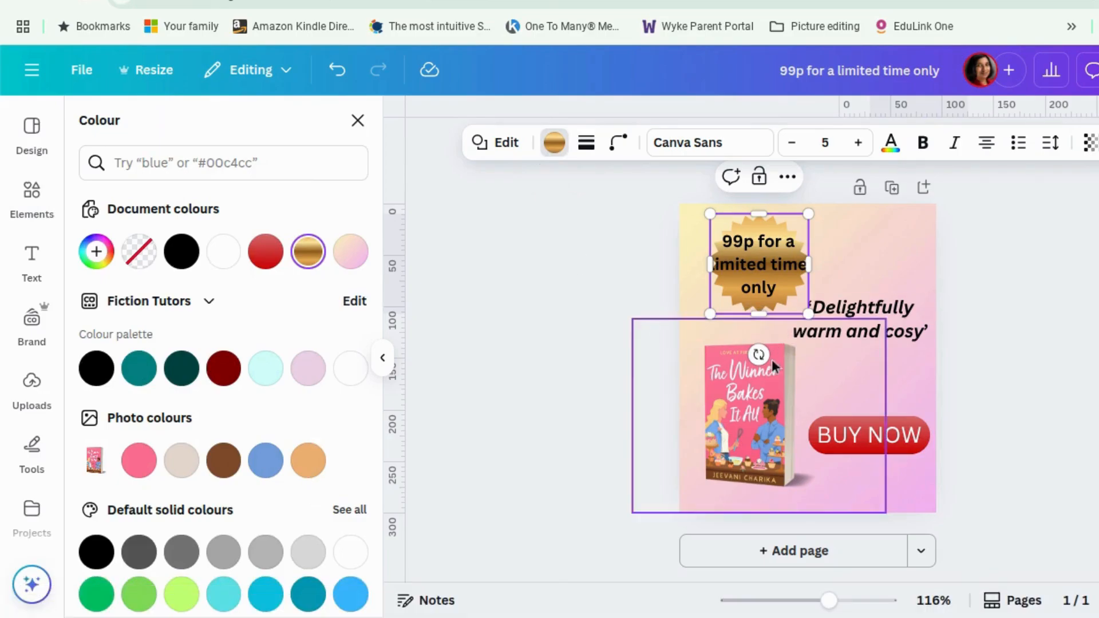
Rotate the gold starburst and adjust its size and position behind the price text.
drag(757, 355, 790, 347)
click(1041, 314)
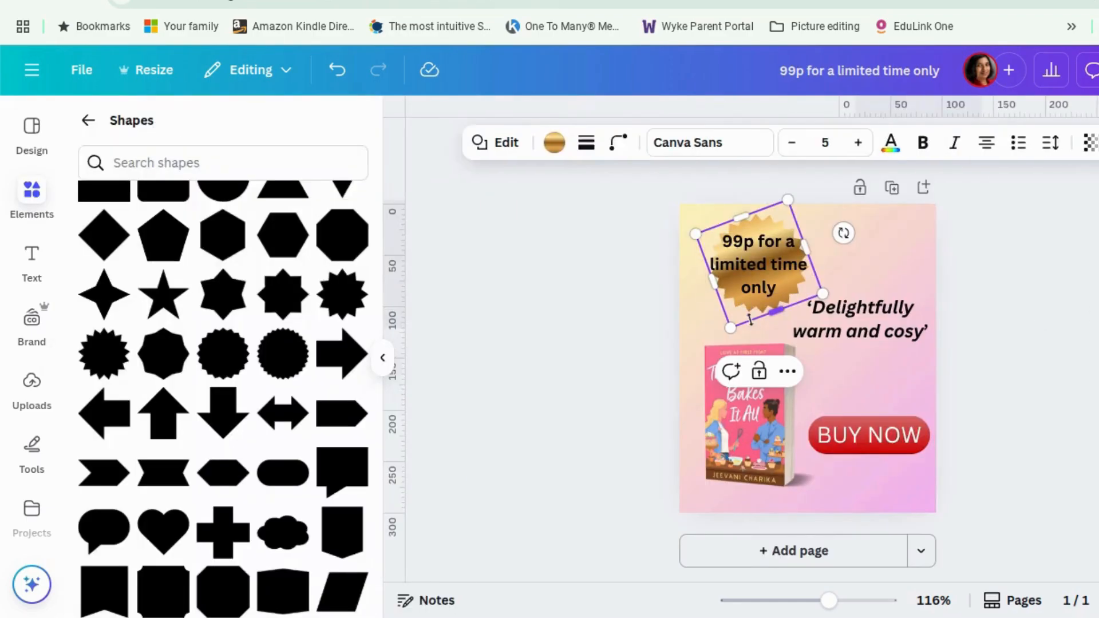
click(984, 346)
drag(765, 228, 761, 220)
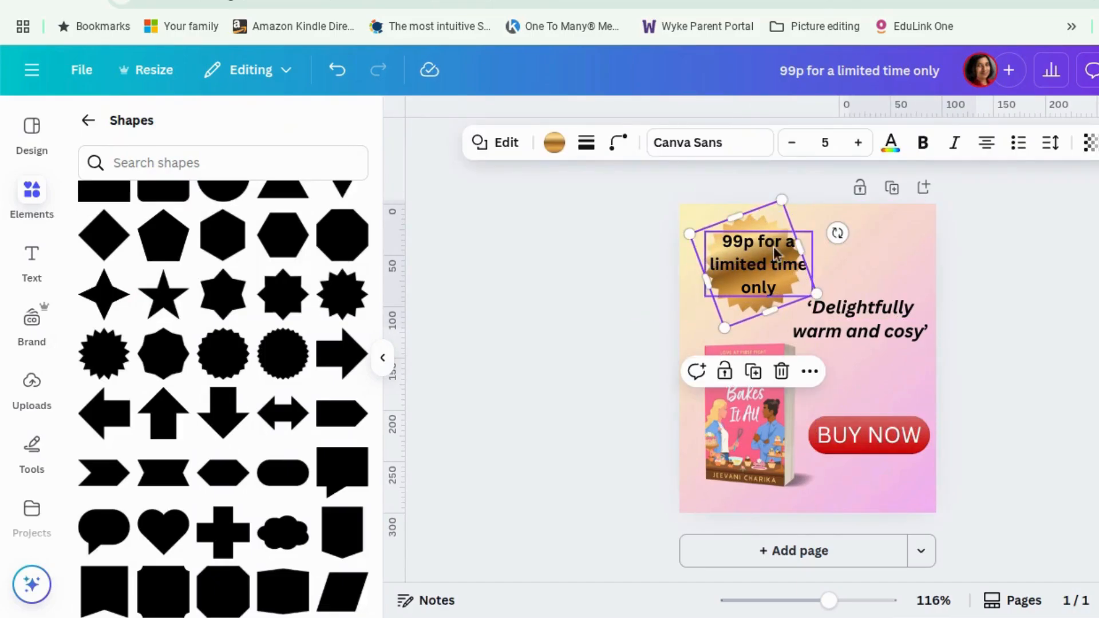
drag(830, 297, 834, 300)
drag(749, 304, 742, 300)
click(1023, 349)
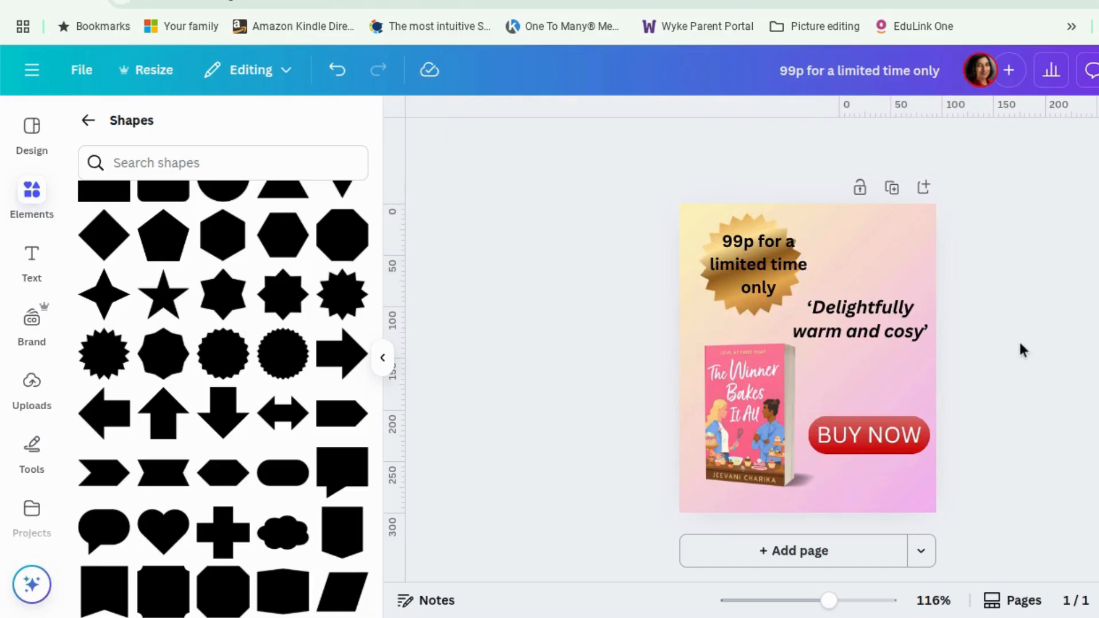